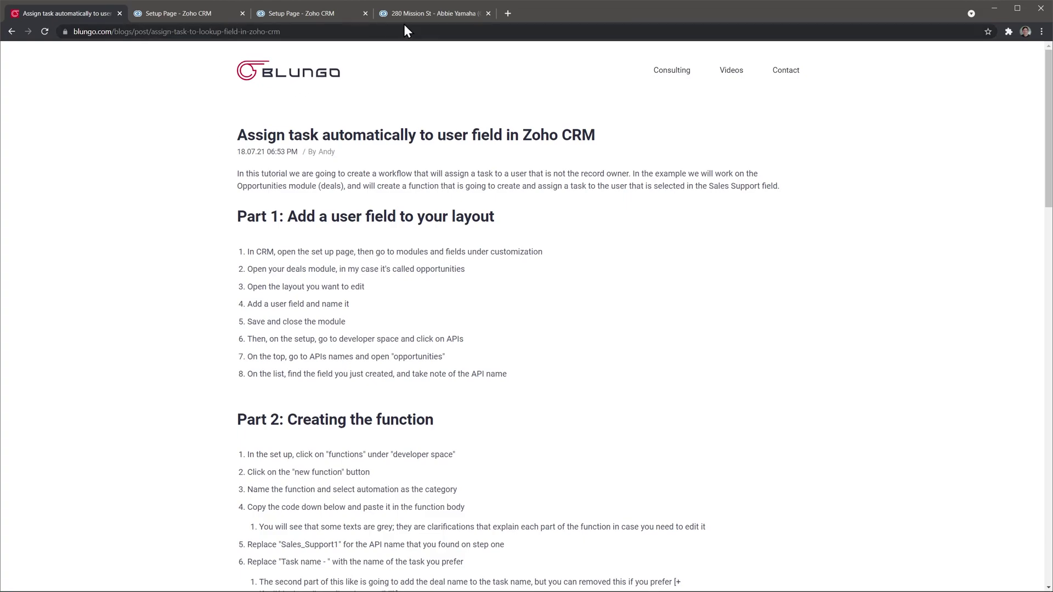
Switch to the opportunity record at the New Opportunity stage with job type Re-roof
{"action": "left_click", "coordinate": [421, 15]}
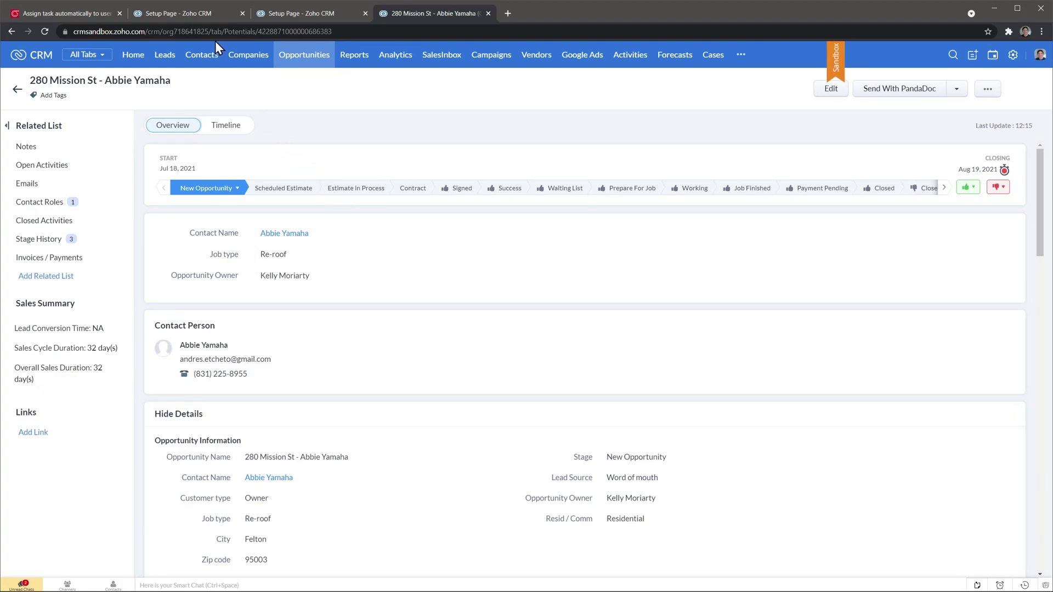
Add a User field labelled Sales Support under Resid / Comm in the Opportunities Standard layout, and save
{"action": "left_click", "coordinate": [193, 12]}
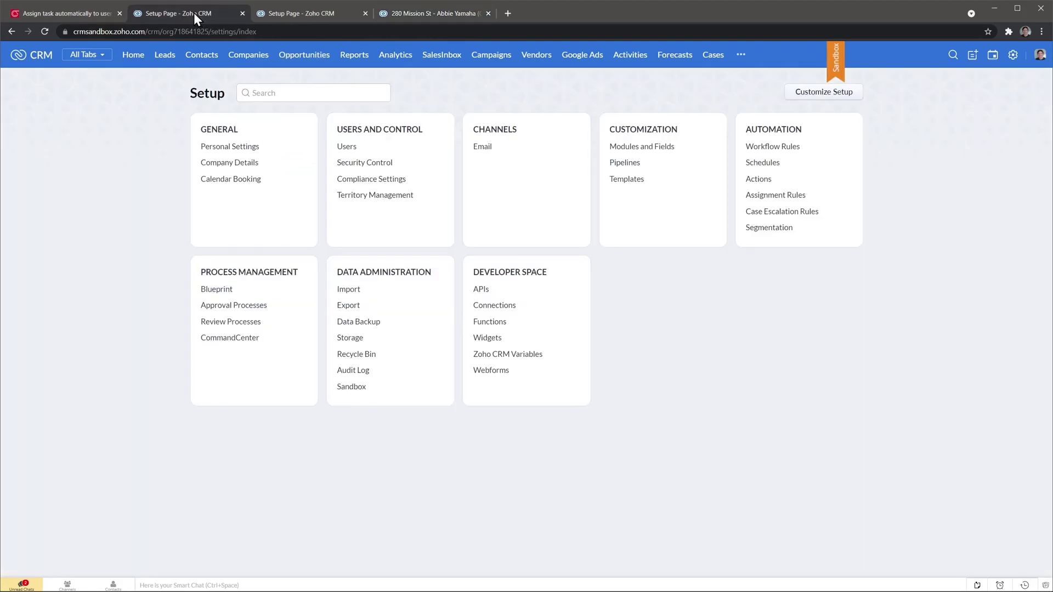
{"action": "left_click", "coordinate": [623, 152]}
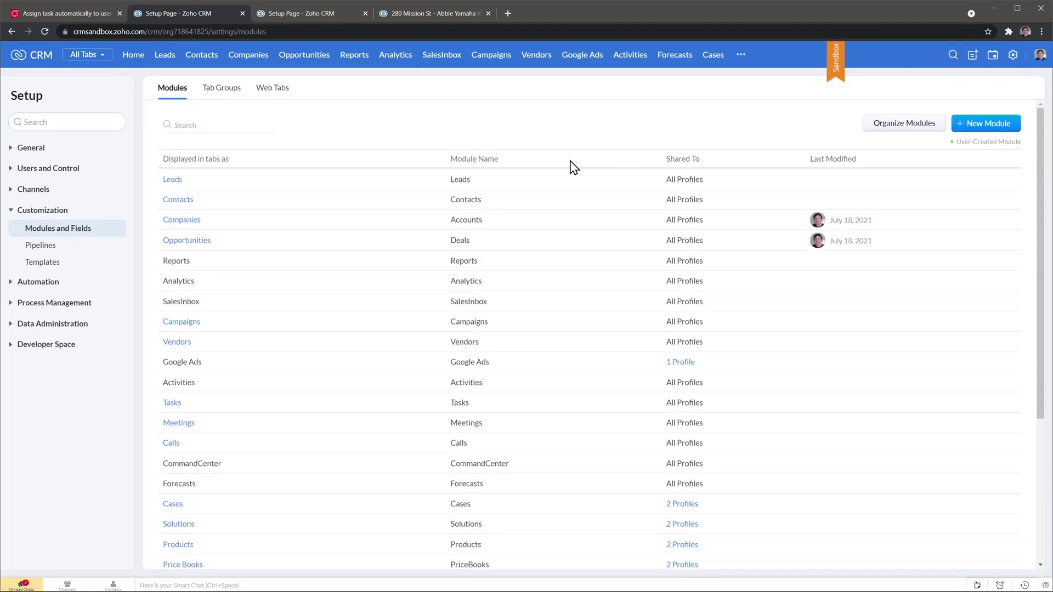
{"action": "left_click", "coordinate": [201, 250]}
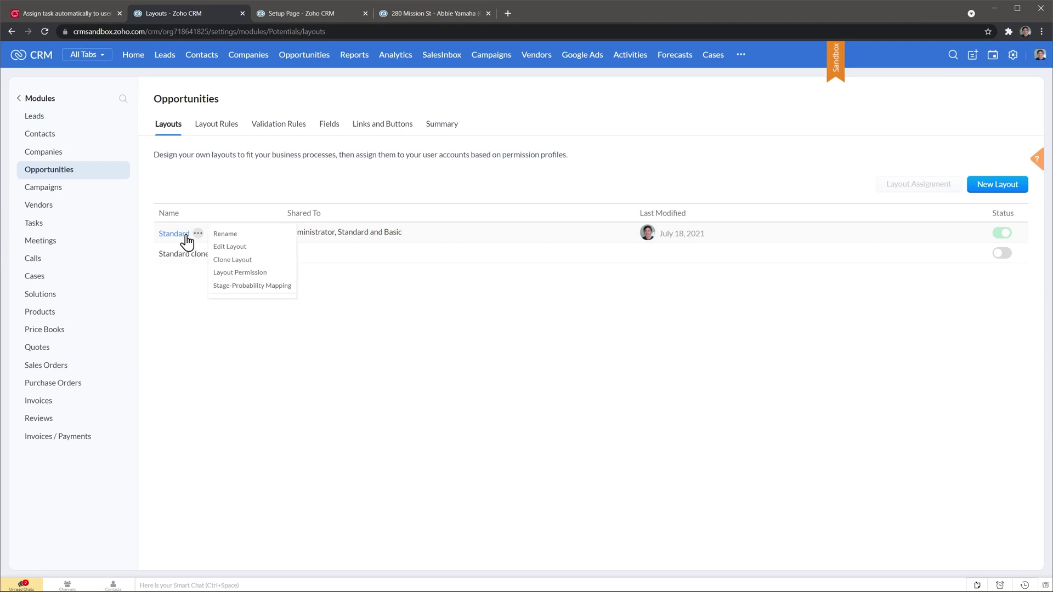
{"action": "left_click", "coordinate": [186, 236]}
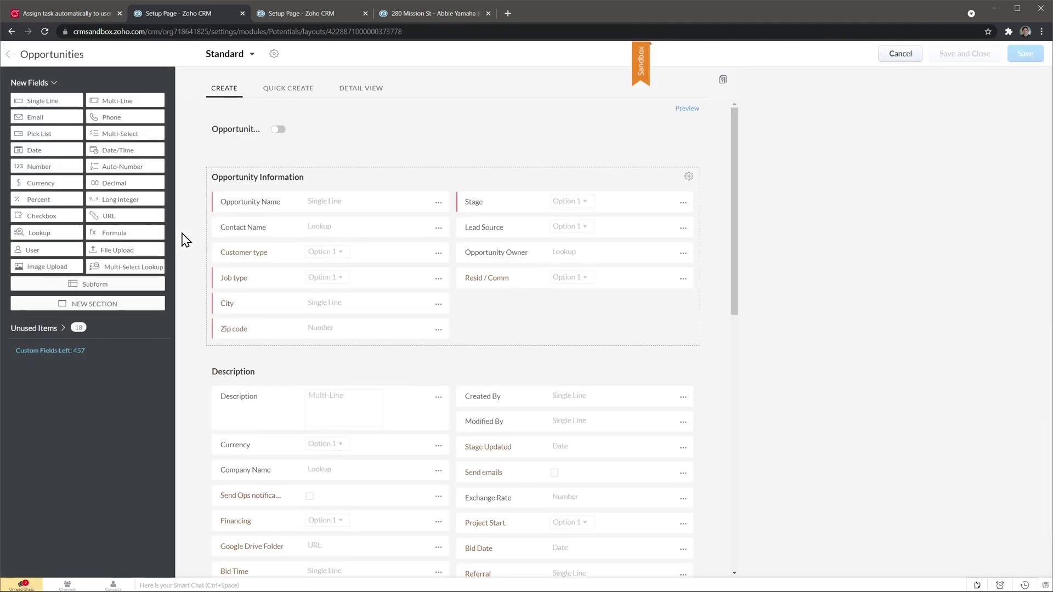
{"action": "left_click_drag", "start_coordinate": [60, 254], "coordinate": [482, 304]}
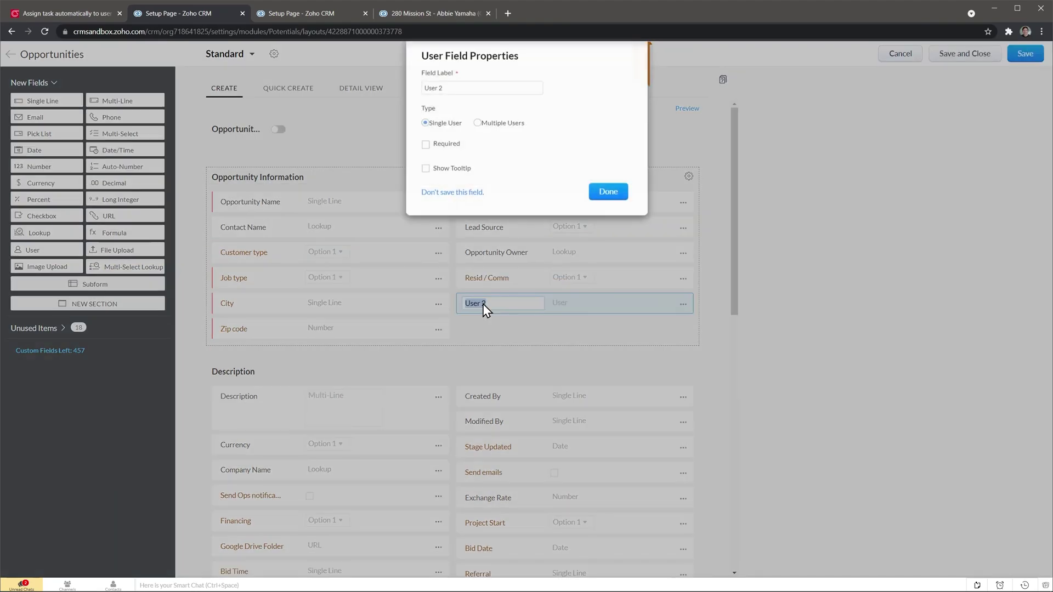
{"action": "type", "text": "Sales Support"}
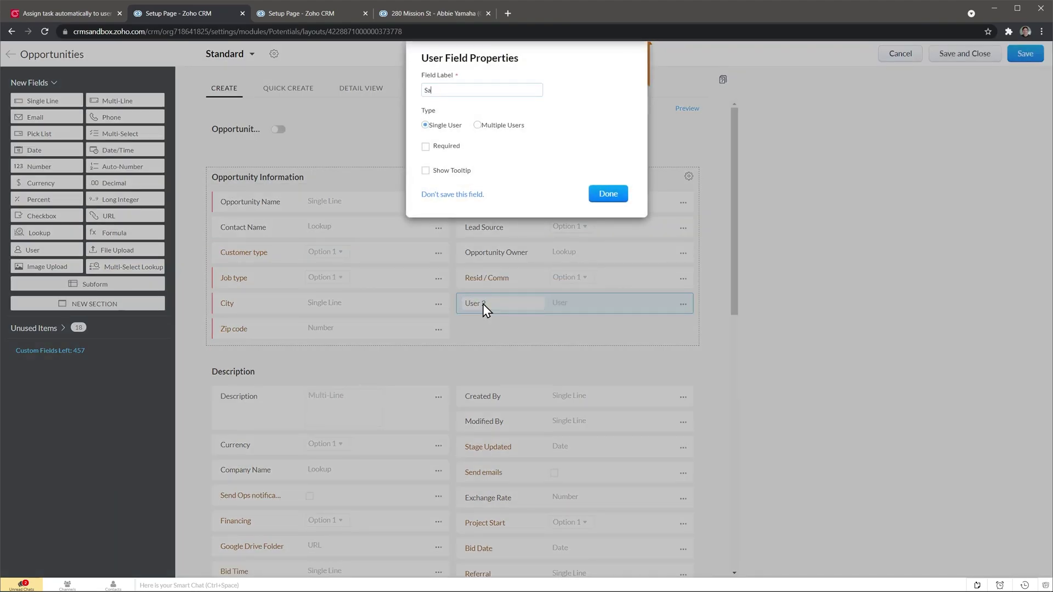
{"action": "left_click", "coordinate": [613, 198]}
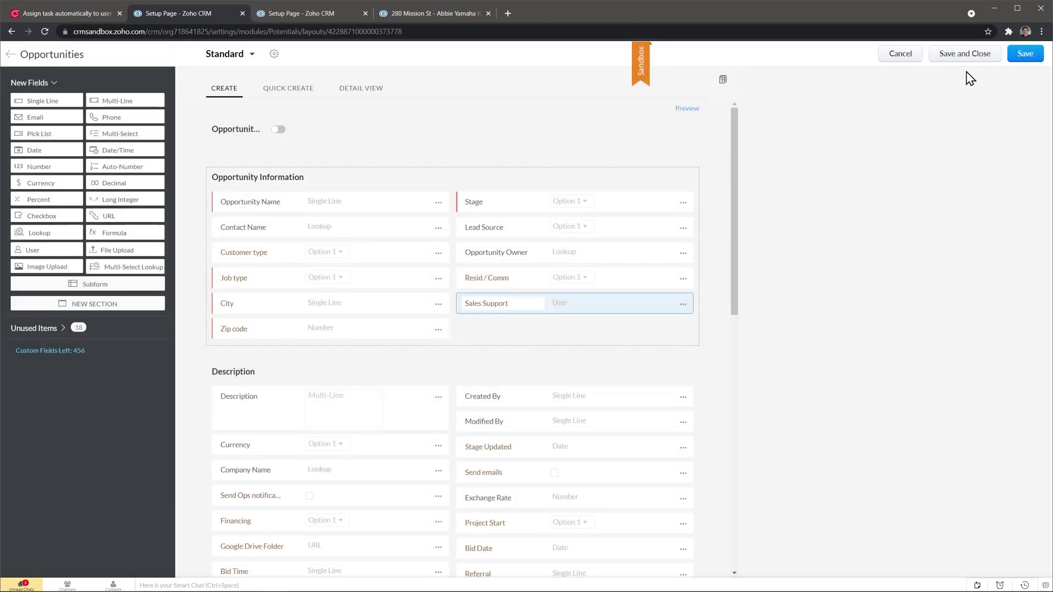
{"action": "left_click", "coordinate": [1021, 55]}
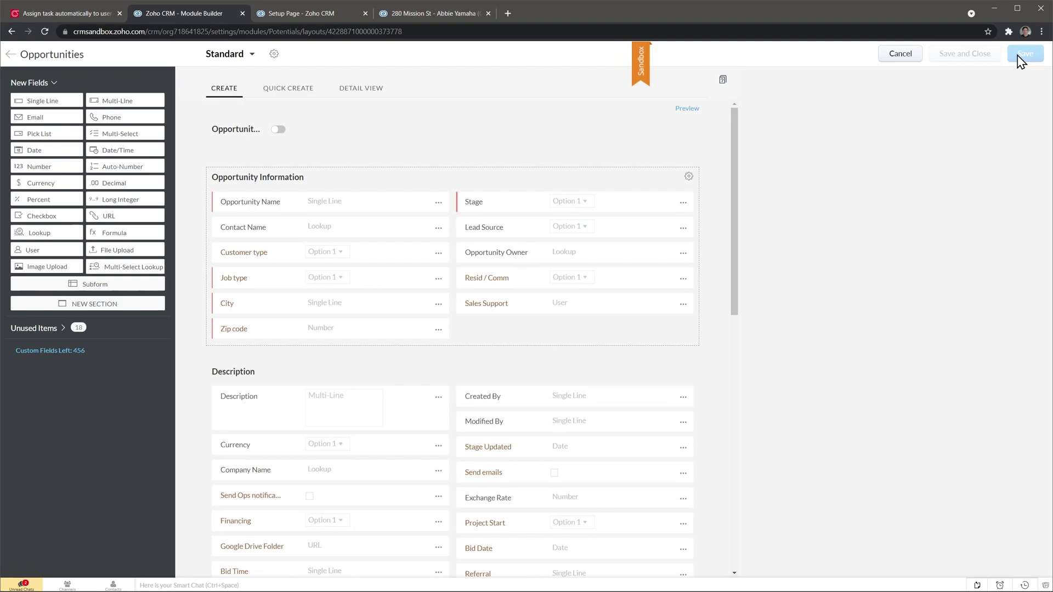
Include Sales Support on the Opportunities business card in Detail View and save the layout
{"action": "left_click", "coordinate": [374, 93]}
{"action": "left_click", "coordinate": [442, 115]}
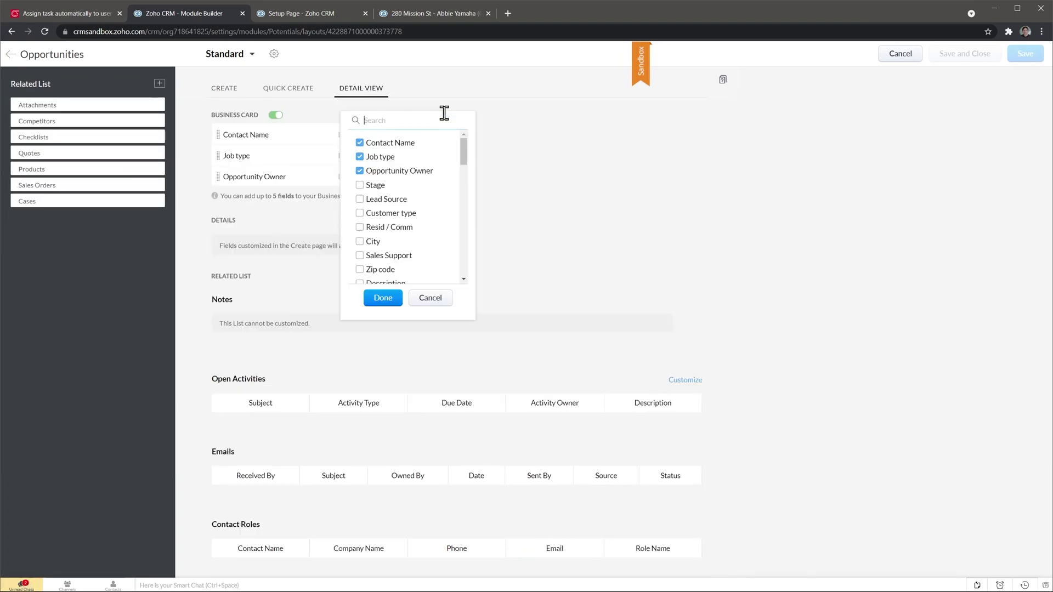
{"action": "left_click", "coordinate": [351, 256]}
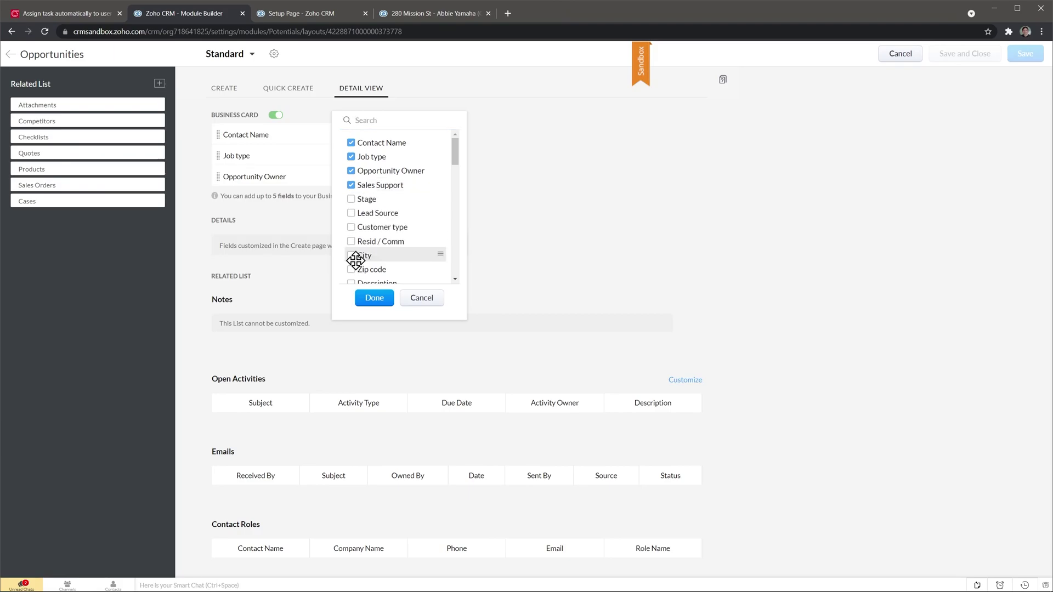
{"action": "left_click", "coordinate": [373, 298]}
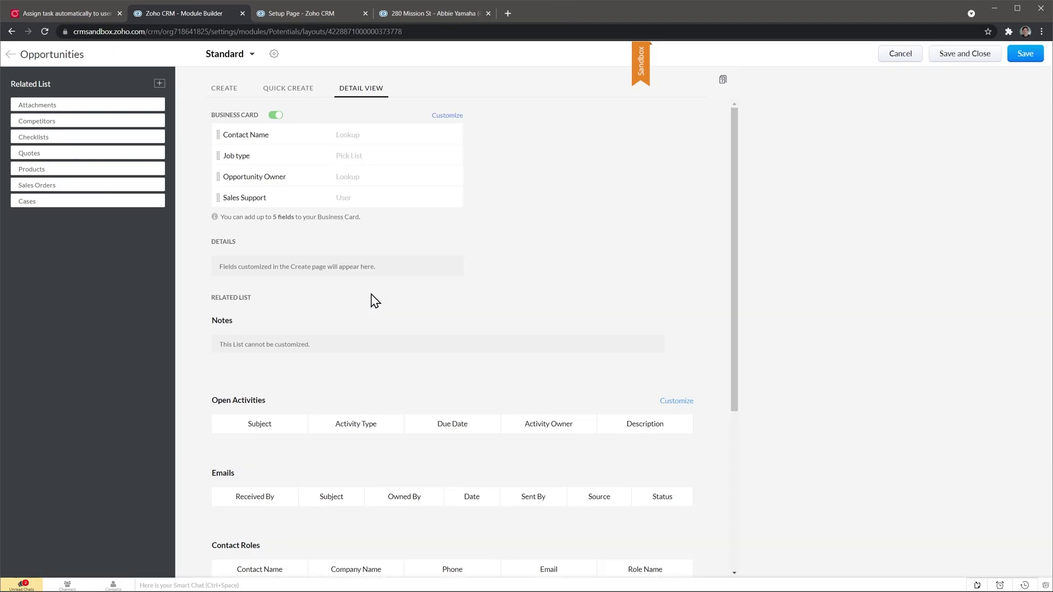
{"action": "left_click", "coordinate": [947, 58]}
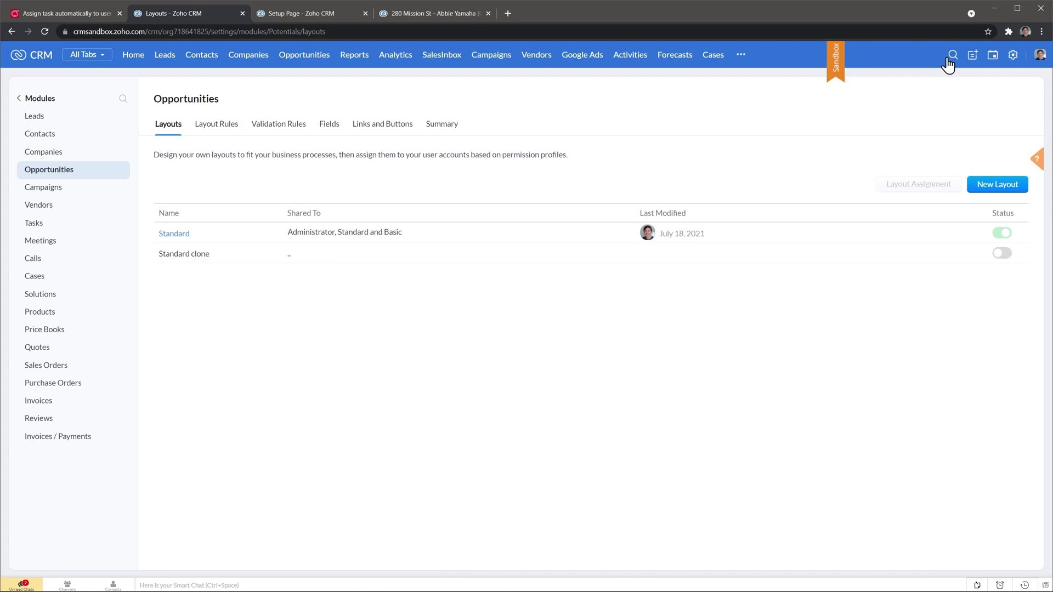
Reload the 280 Mission St opportunity and assign a user as its Sales Support
{"action": "left_click", "coordinate": [436, 14]}
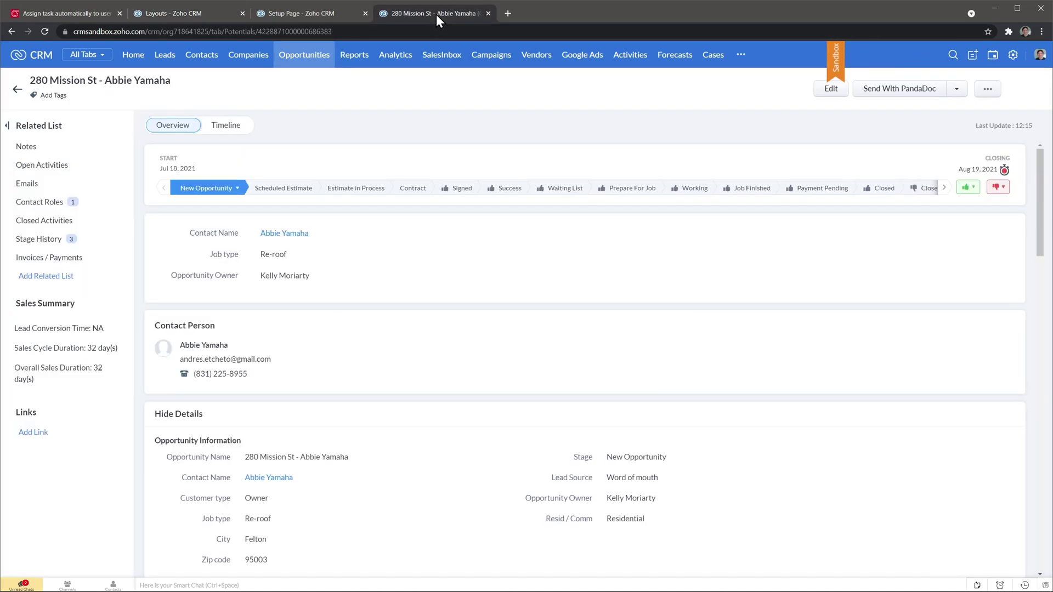
{"action": "left_click", "coordinate": [45, 34]}
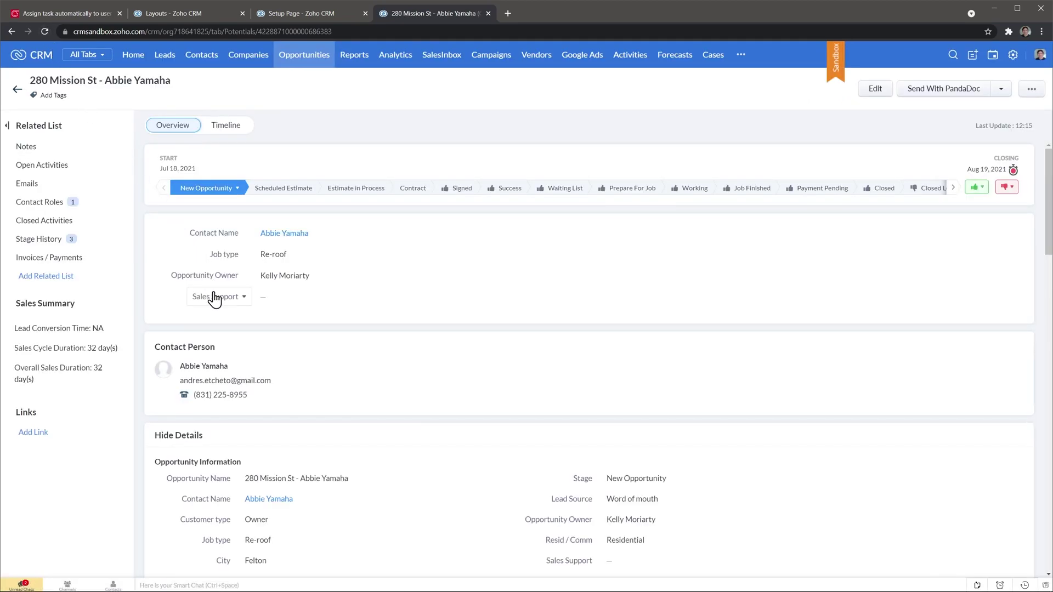
{"action": "left_click", "coordinate": [285, 300]}
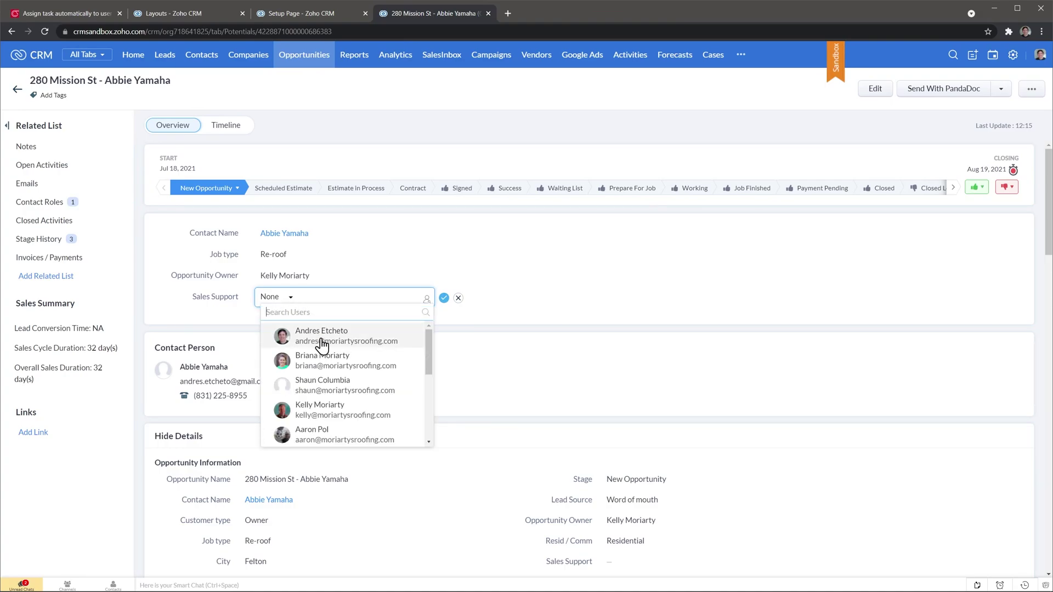
{"action": "left_click", "coordinate": [323, 341]}
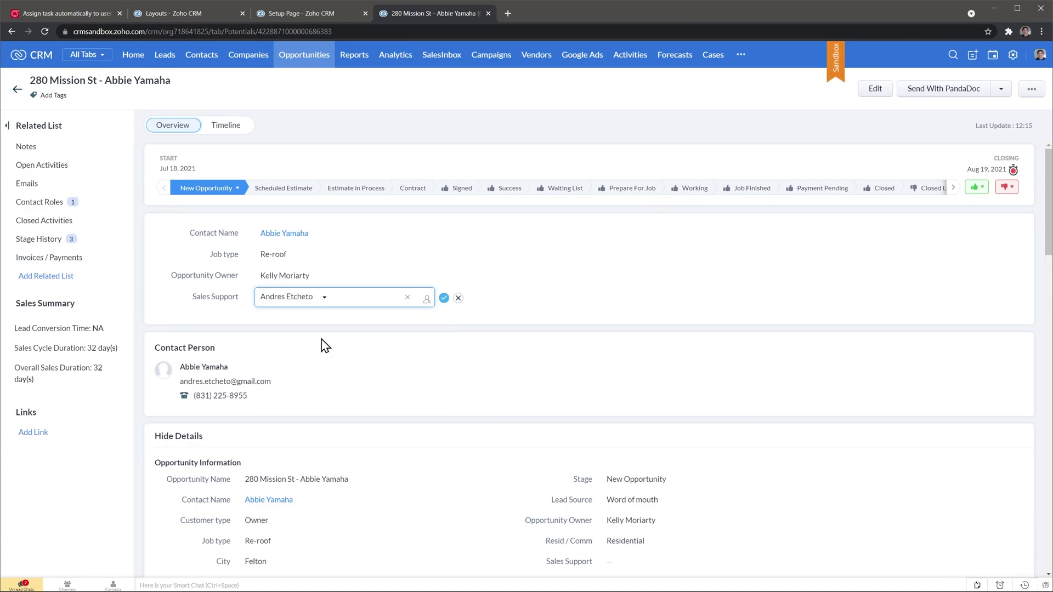
{"action": "left_click", "coordinate": [444, 297]}
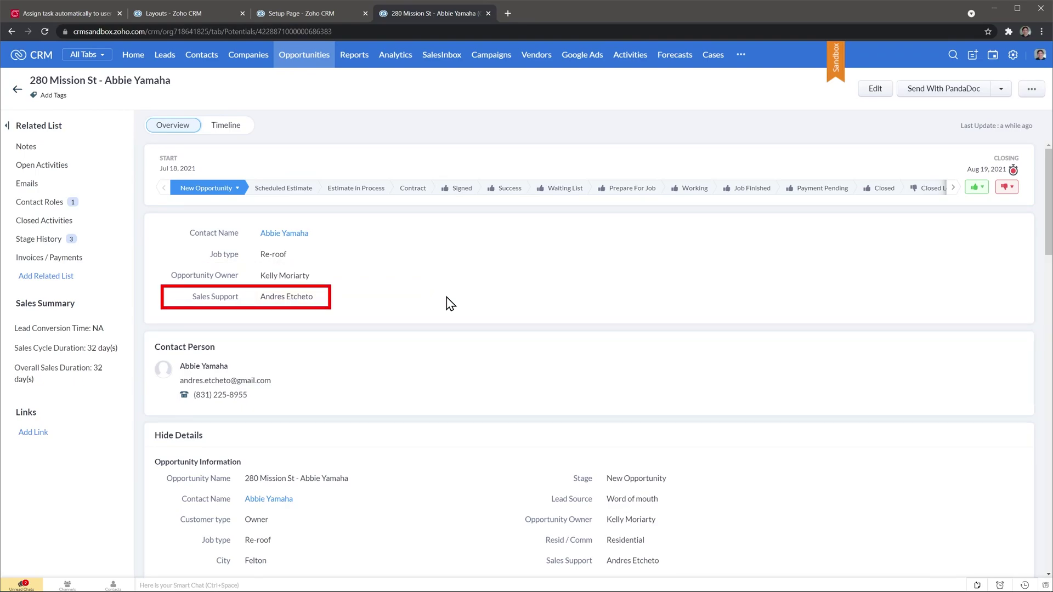
{"action": "left_click", "coordinate": [200, 16]}
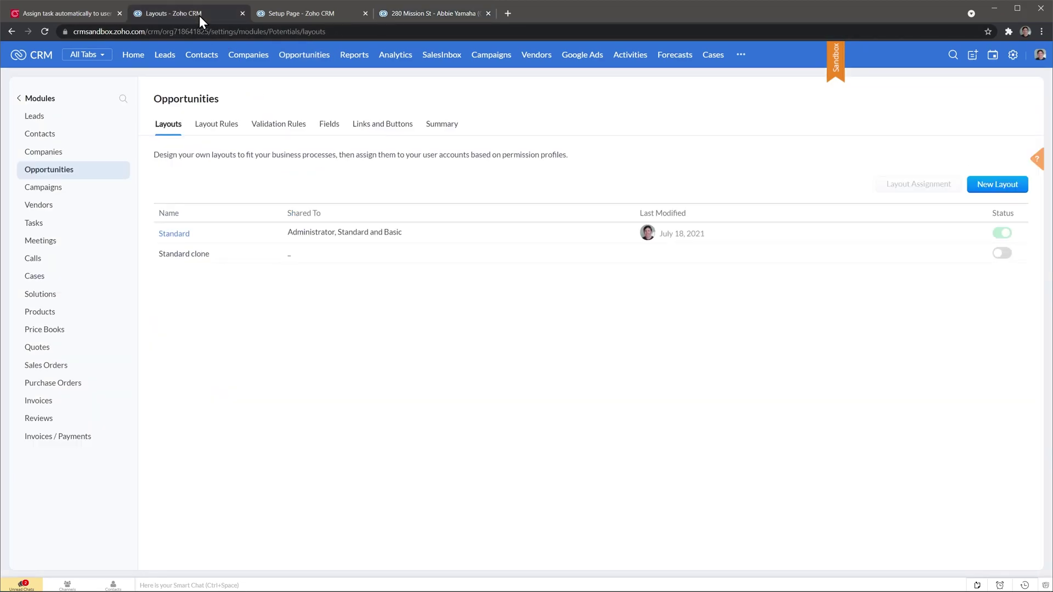
Look up the Opportunities API names under Developer Space > APIs to find Sales_Support2
{"action": "left_click", "coordinate": [18, 99]}
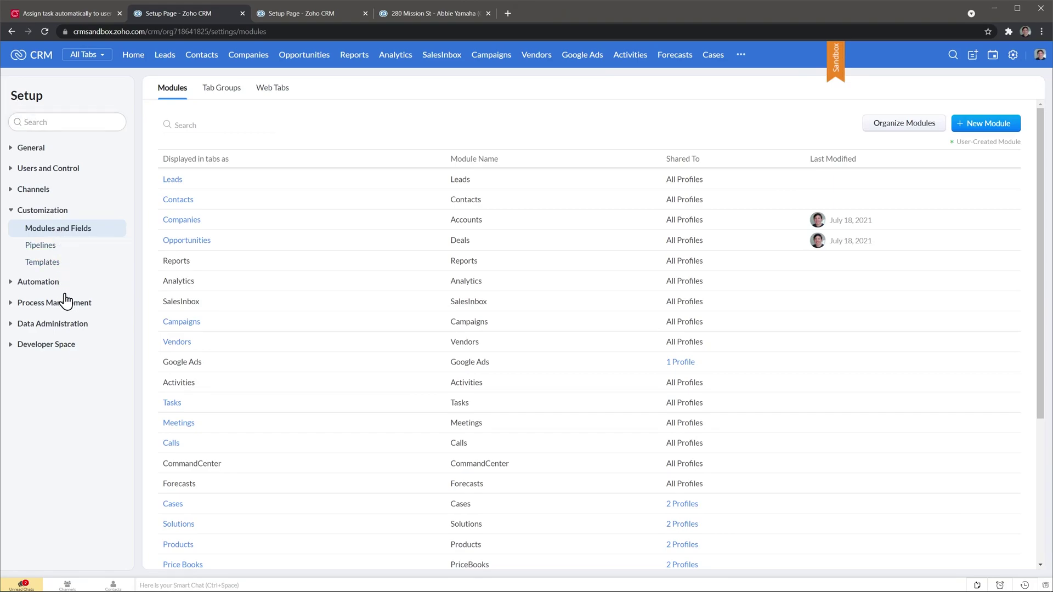
{"action": "left_click", "coordinate": [55, 346]}
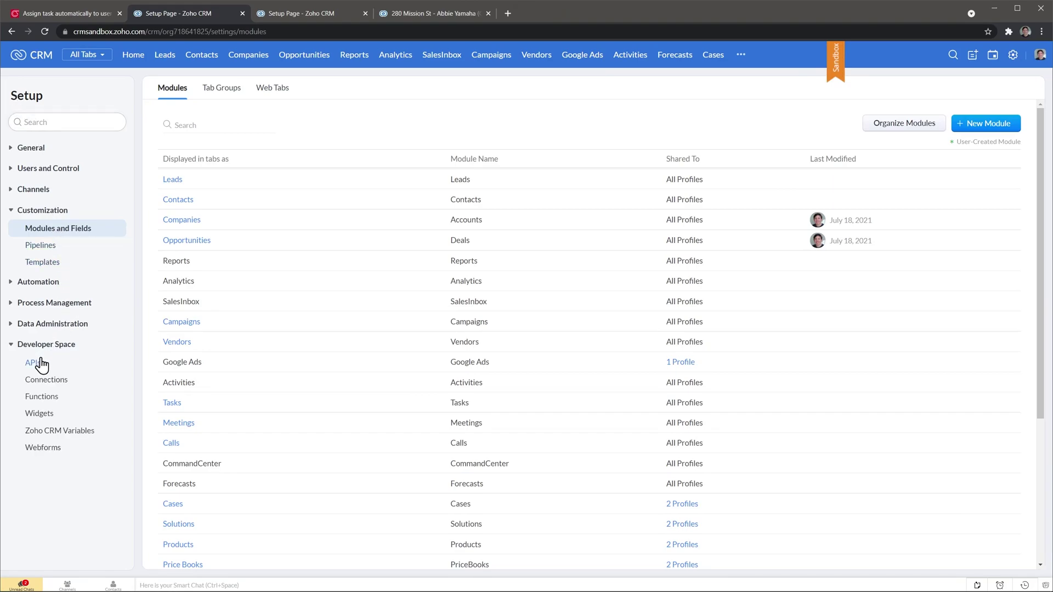
{"action": "left_click", "coordinate": [34, 364]}
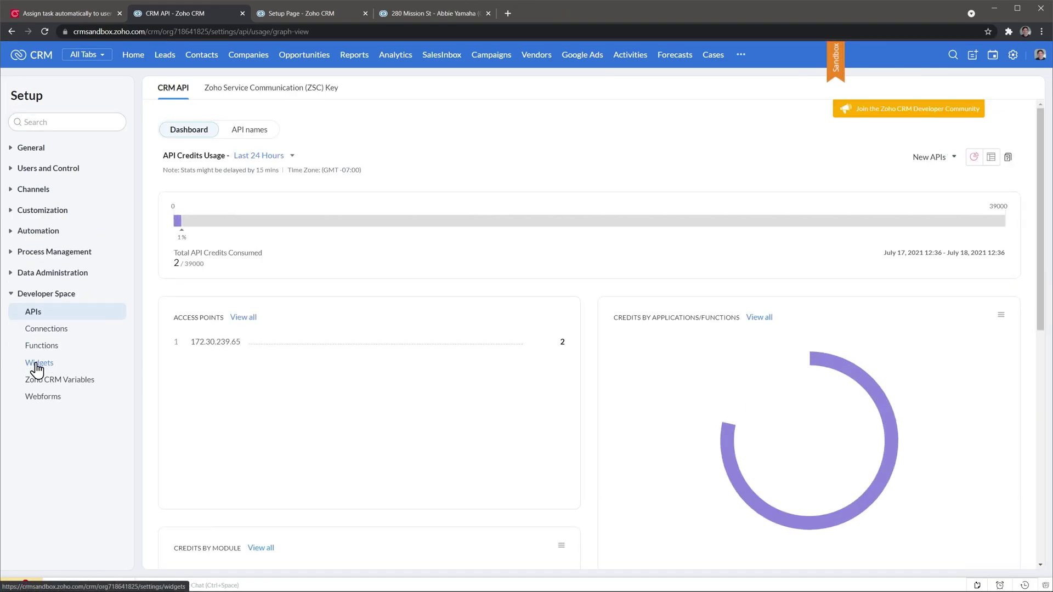
{"action": "left_click", "coordinate": [256, 134]}
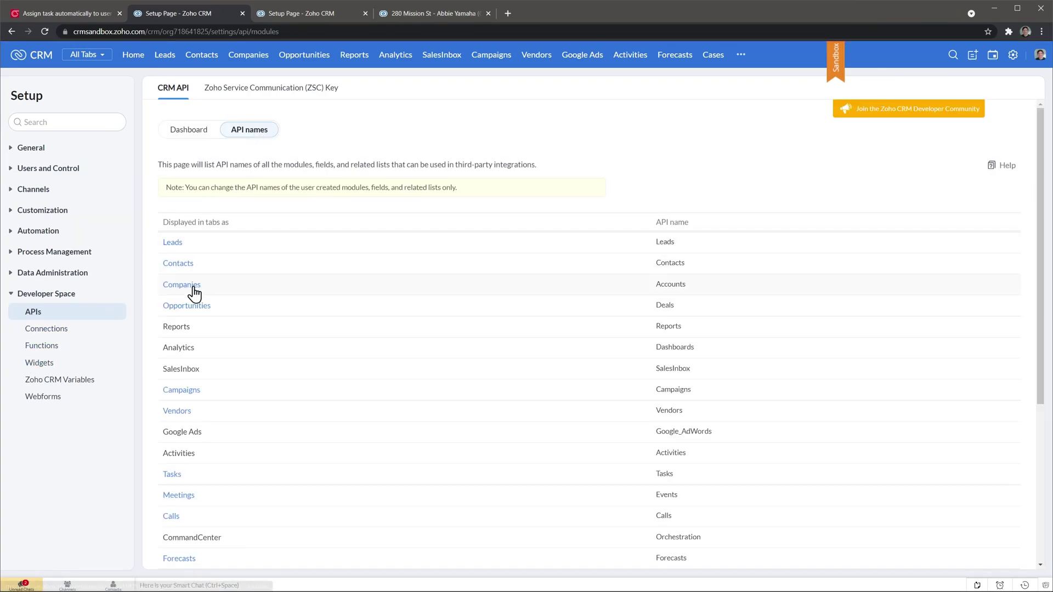
{"action": "left_click", "coordinate": [191, 307]}
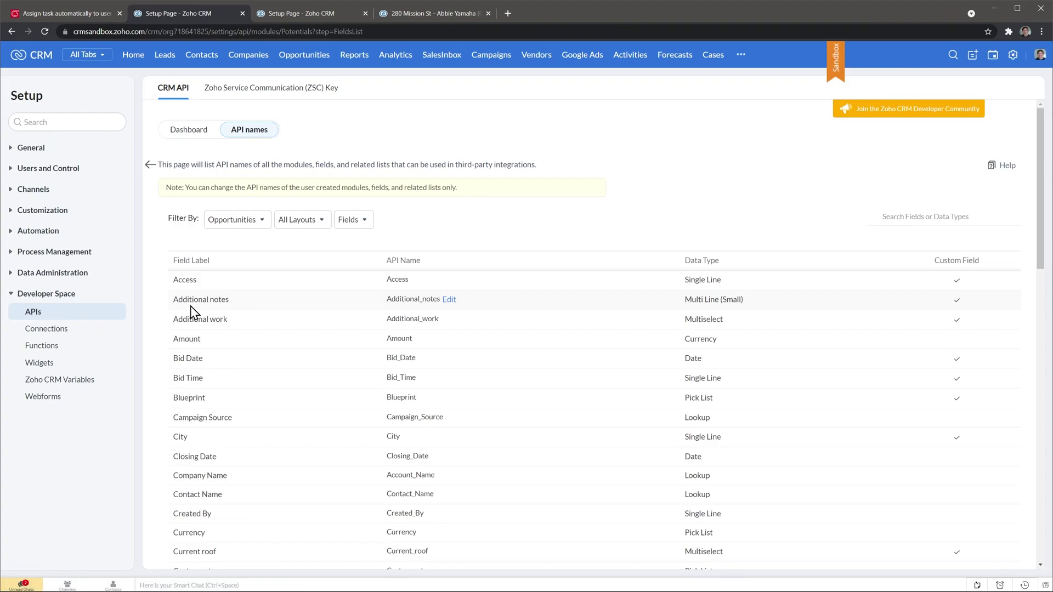
{"action": "scroll", "coordinate": [192, 316], "scroll_direction": "down", "scroll_amount": 10}
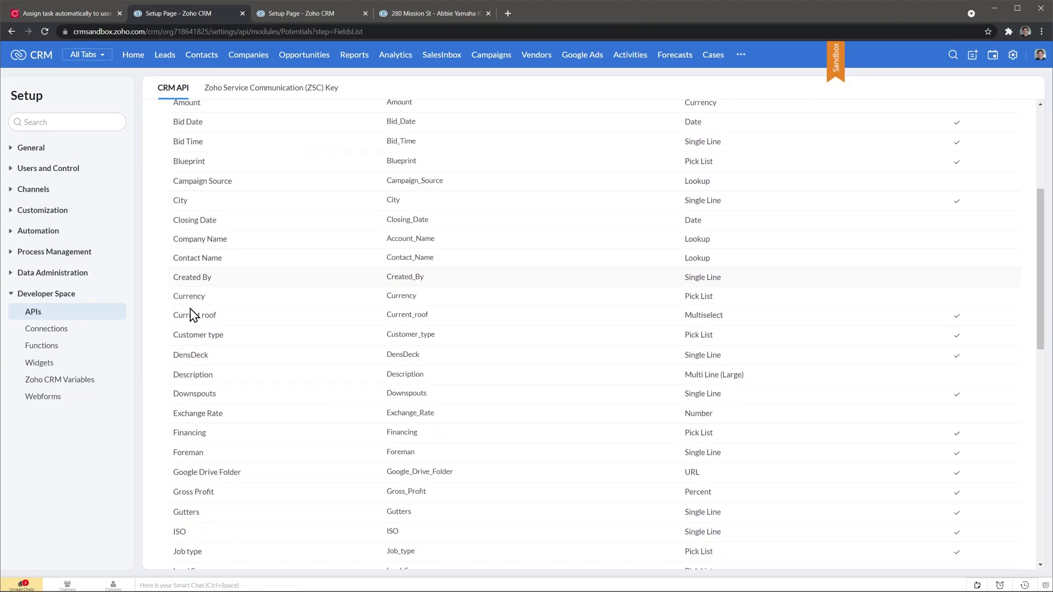
{"action": "scroll", "coordinate": [192, 315], "scroll_direction": "down", "scroll_amount": 5}
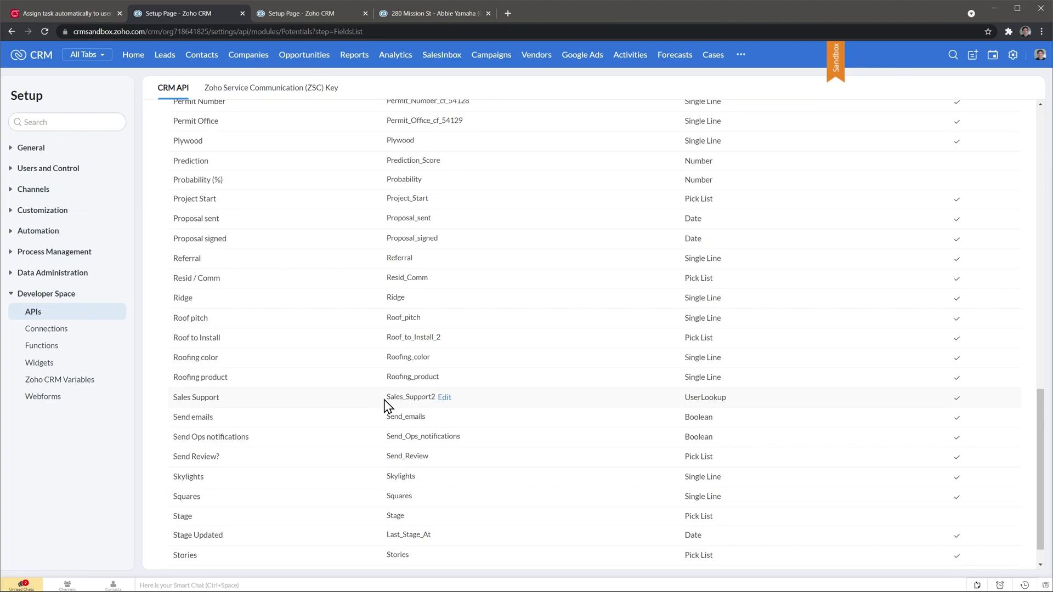
{"action": "left_click", "coordinate": [315, 17]}
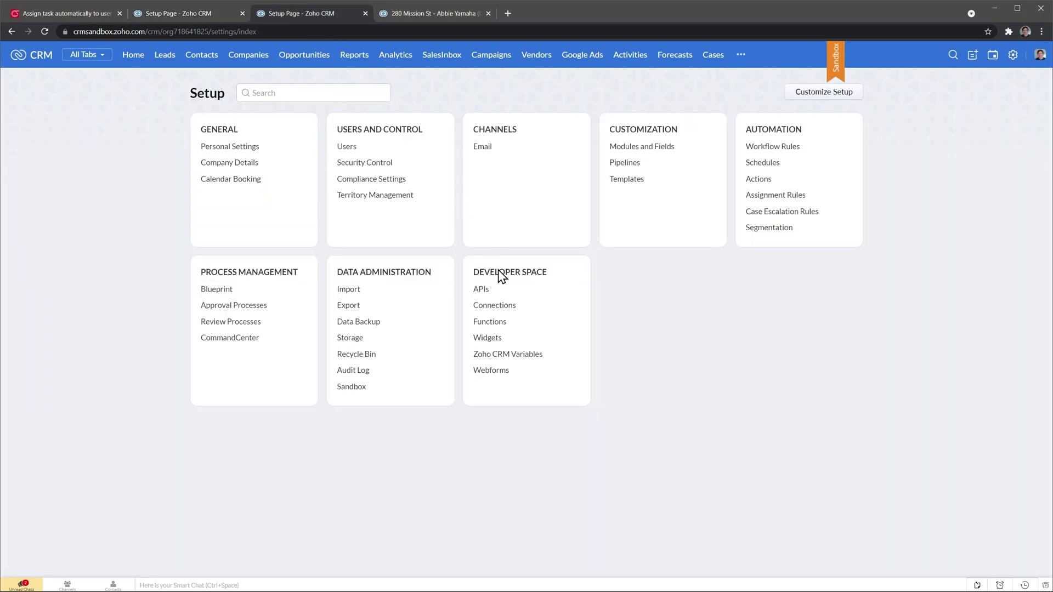
Create an Automation function Followupsalessupport with display name 'Follow up sales support'
{"action": "left_click", "coordinate": [490, 323]}
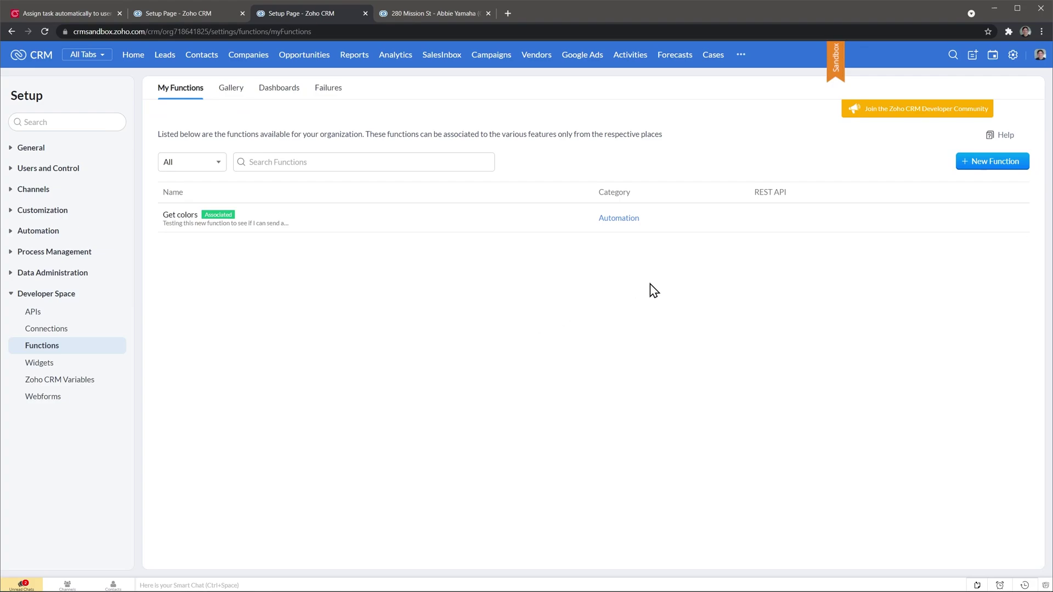
{"action": "left_click", "coordinate": [990, 165]}
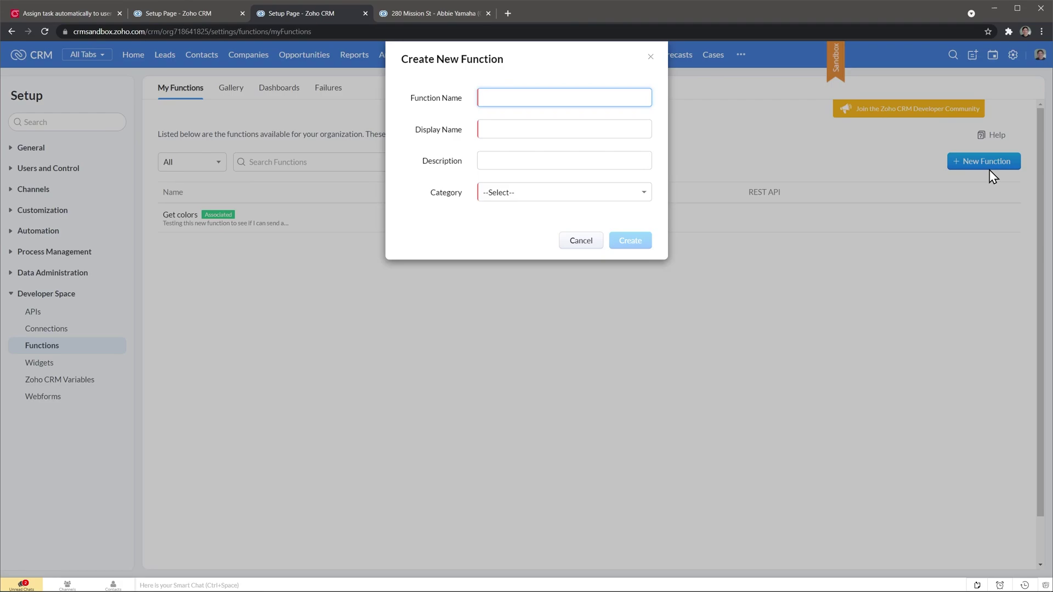
{"action": "type", "text": "Followupsalessupport"}
{"action": "key", "text": "Tab"}
{"action": "type", "text": "Follow up"}
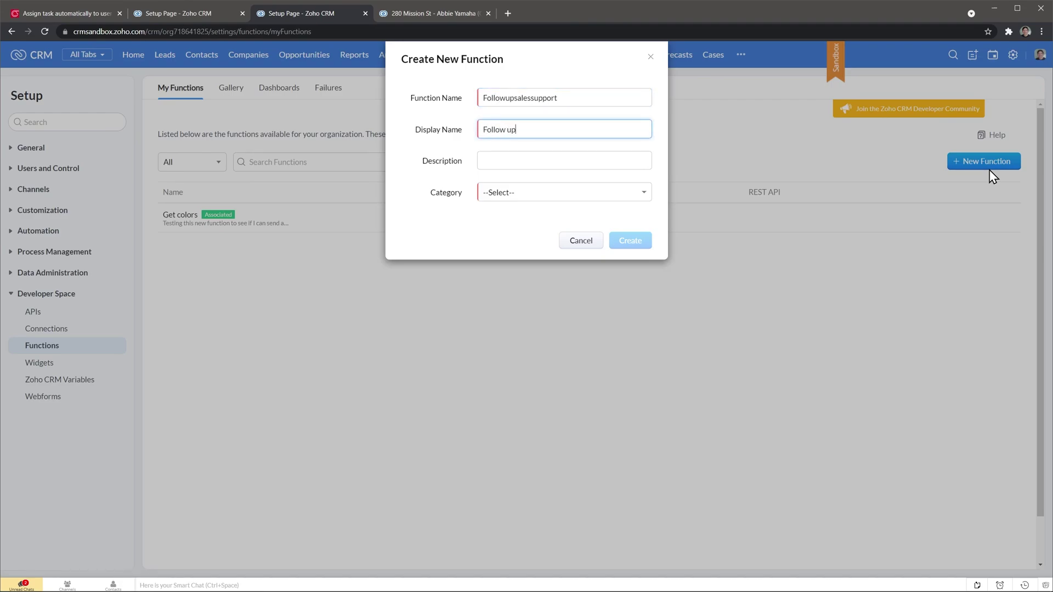
{"action": "type", "text": " sales support"}
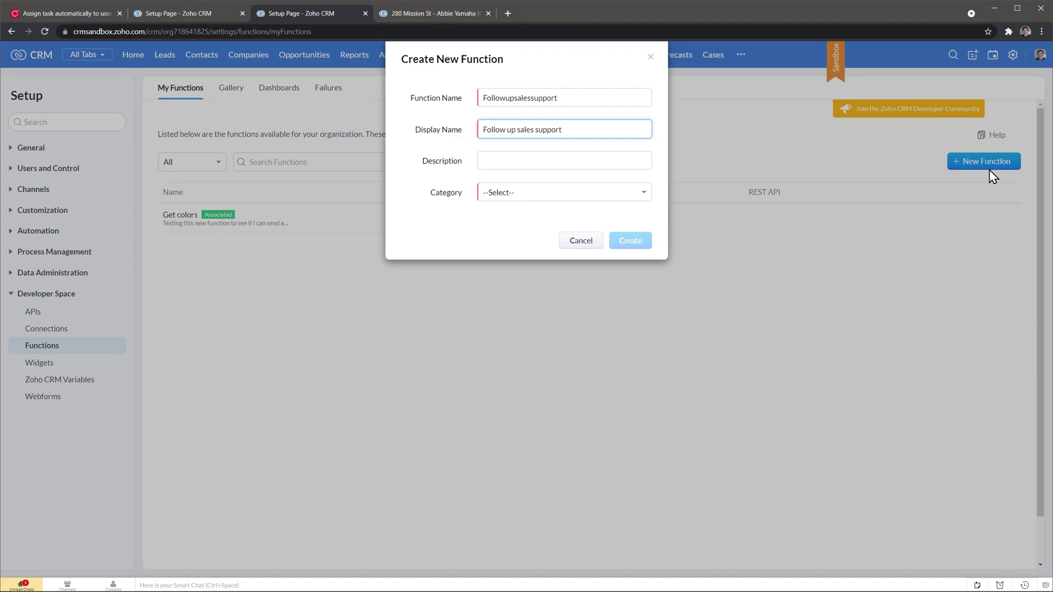
{"action": "left_click", "coordinate": [623, 193]}
{"action": "left_click", "coordinate": [501, 246]}
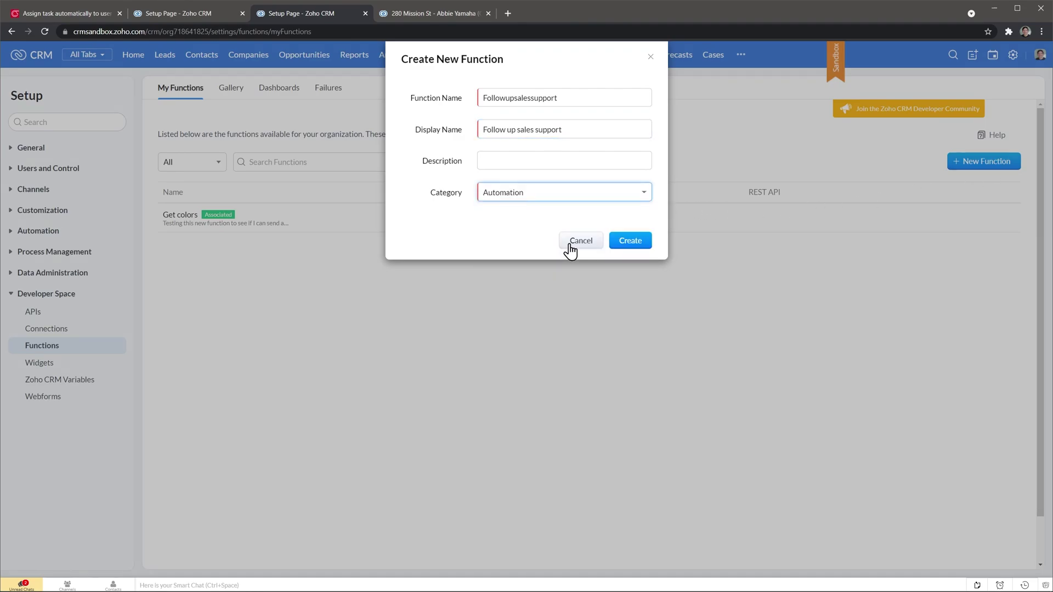
{"action": "left_click", "coordinate": [623, 244]}
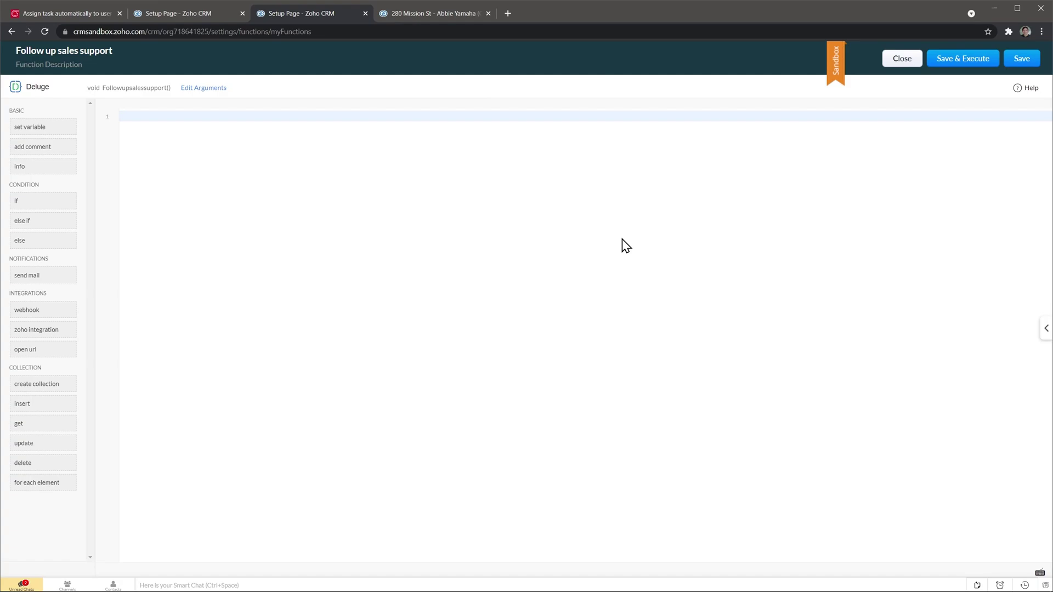
Select the tutorial's Part 2 Deluge task-creation code in the Blungo blog post
{"action": "left_click", "coordinate": [81, 13]}
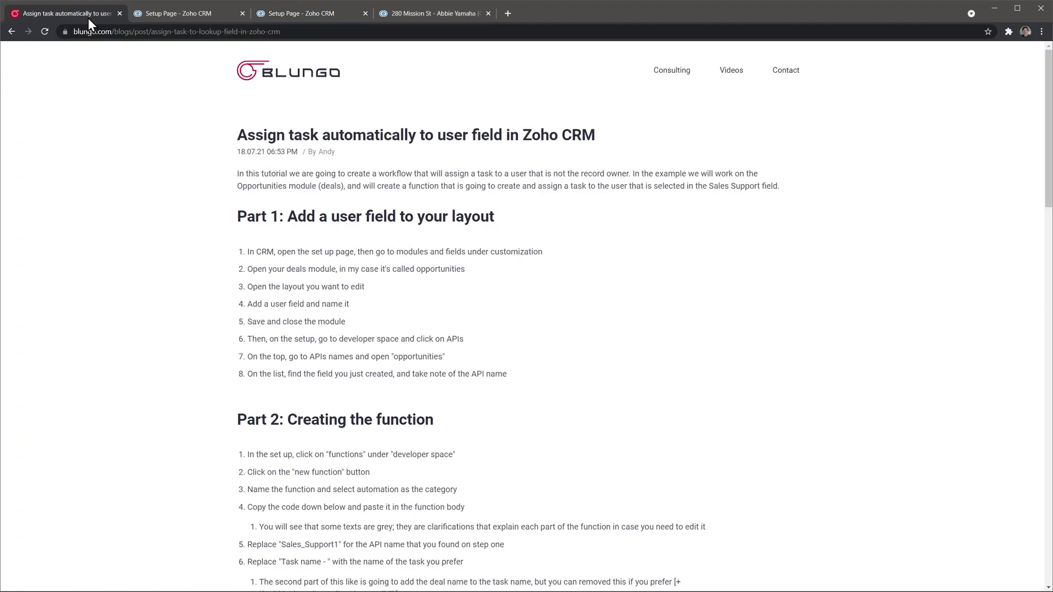
{"action": "scroll", "coordinate": [175, 189], "scroll_direction": "down", "scroll_amount": 10}
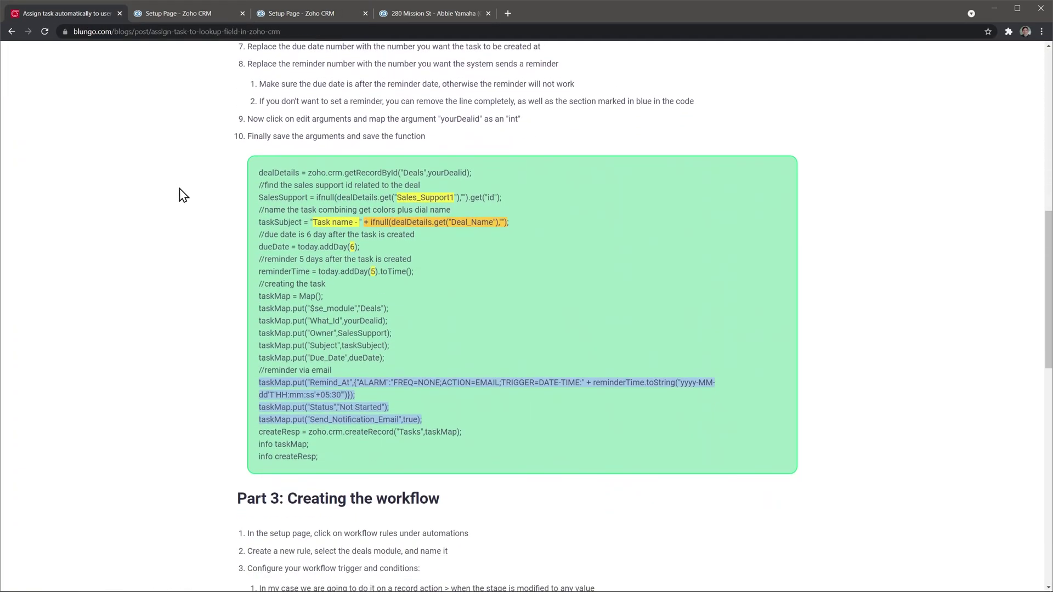
{"action": "left_click_drag", "start_coordinate": [327, 456], "coordinate": [258, 174]}
{"action": "key", "text": "ctrl+c"}
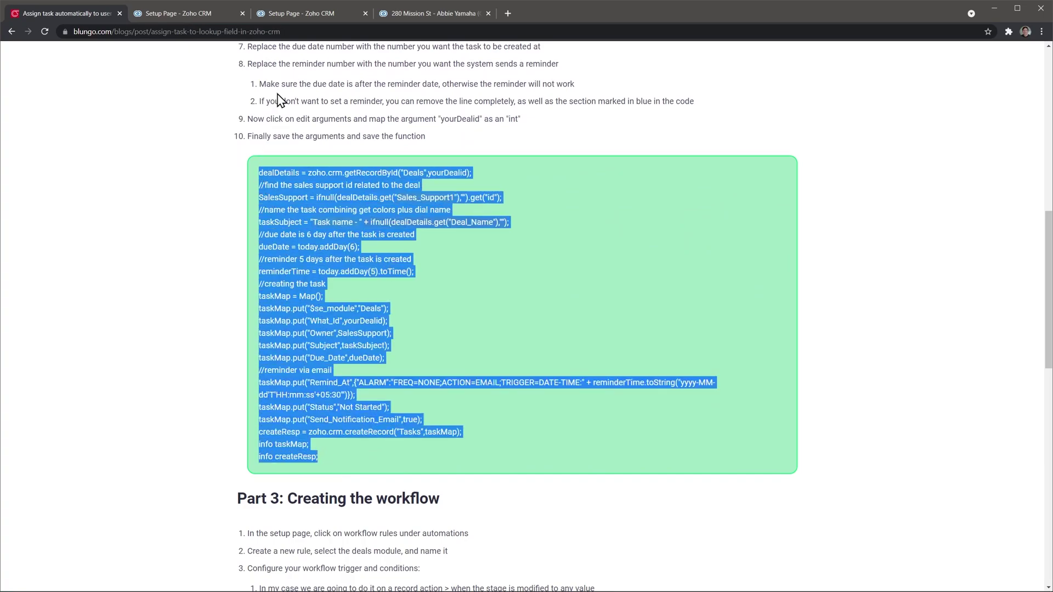
{"action": "left_click", "coordinate": [295, 15]}
{"action": "left_click", "coordinate": [225, 114]}
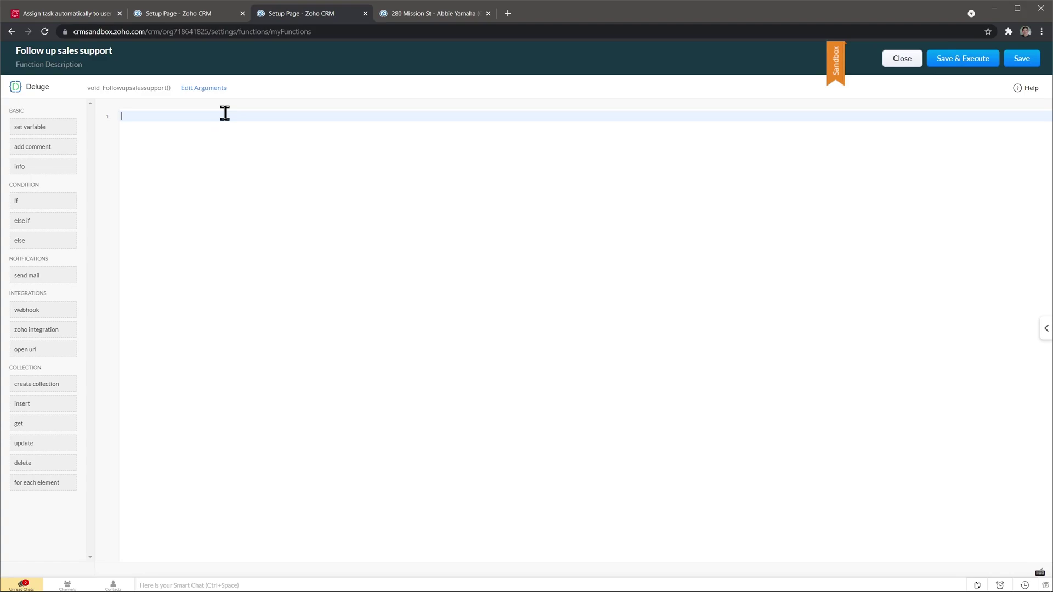
Paste the 23-line Deluge code and check the Sales Support API name
{"action": "key", "text": "ctrl+v"}
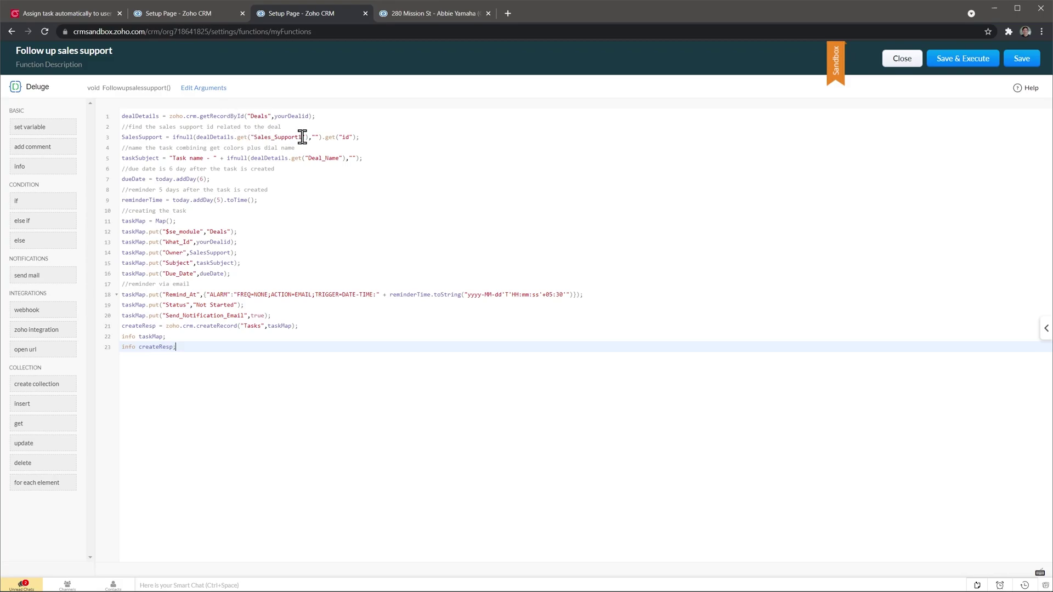
{"action": "left_click", "coordinate": [206, 15]}
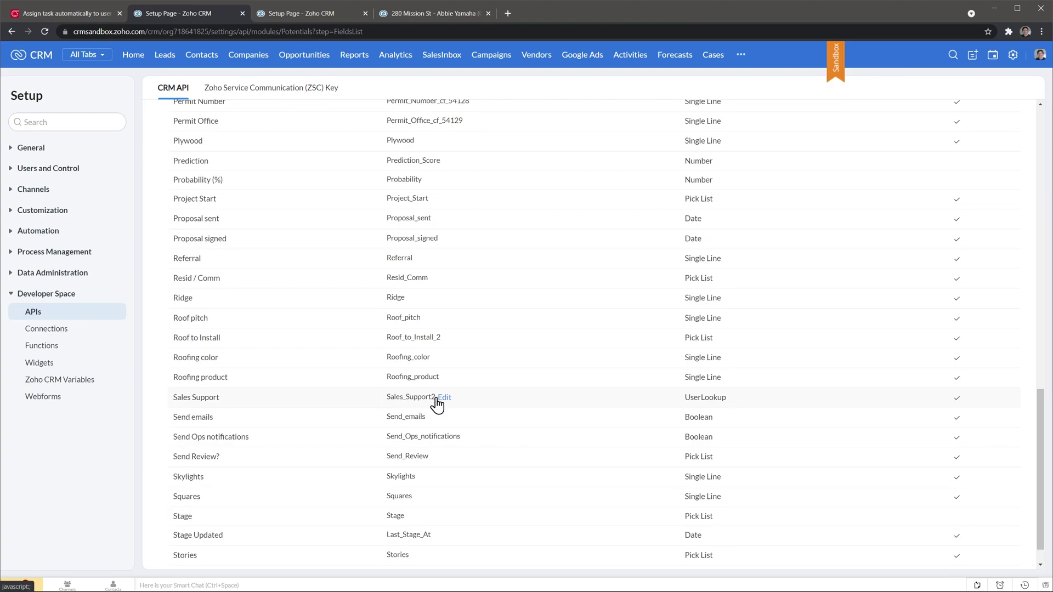
{"action": "left_click", "coordinate": [317, 14]}
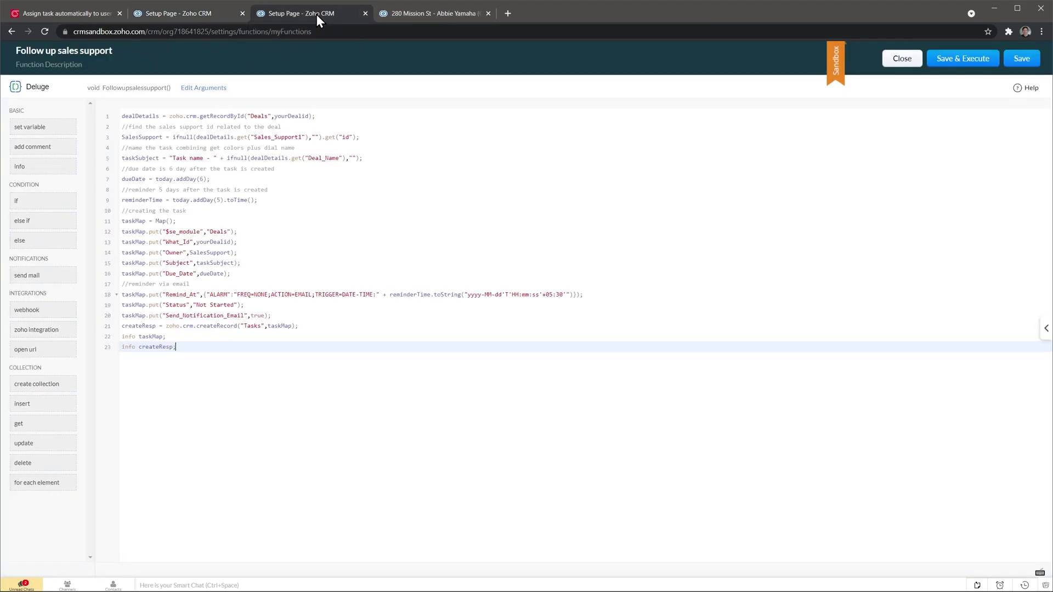
Point the task owner at Sales_Support2 and change the task subject to 'Follow up - '
{"action": "left_click", "coordinate": [302, 137]}
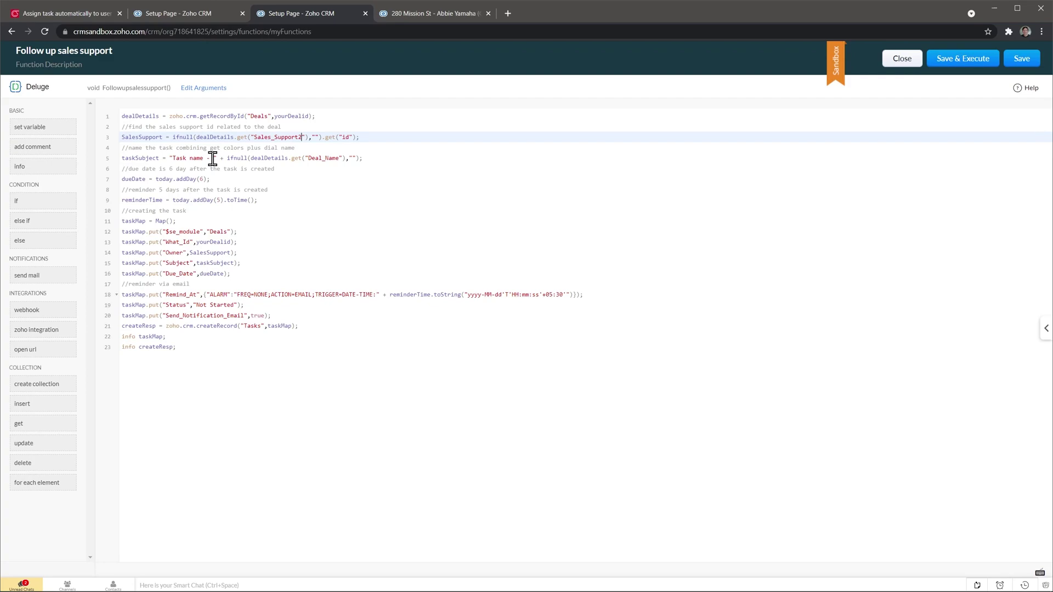
{"action": "left_click_drag", "start_coordinate": [204, 159], "coordinate": [174, 158]}
{"action": "type", "text": "Follow up"}
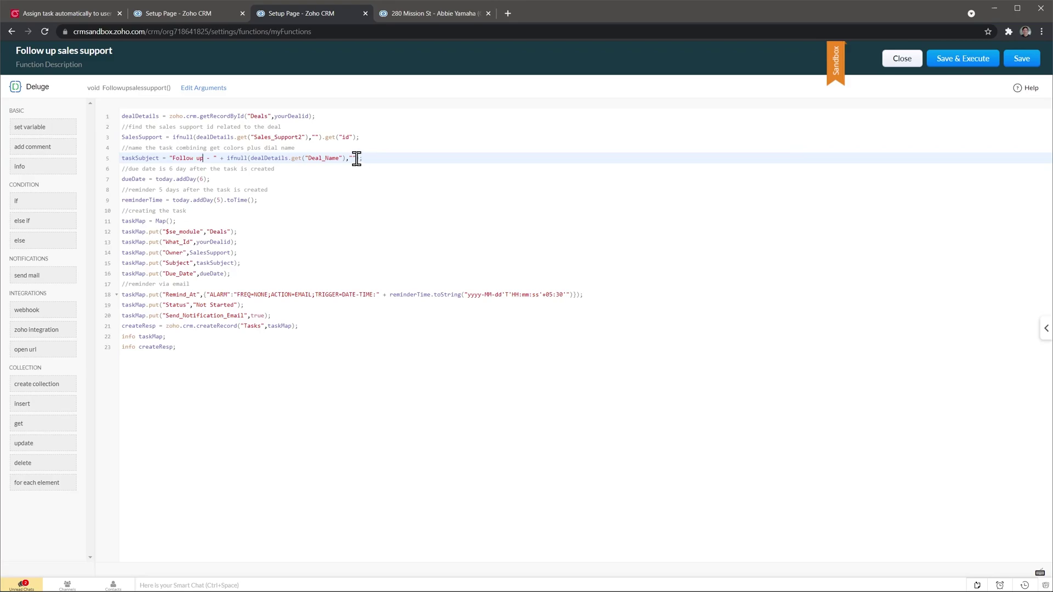
{"action": "left_click_drag", "start_coordinate": [359, 160], "coordinate": [216, 160]}
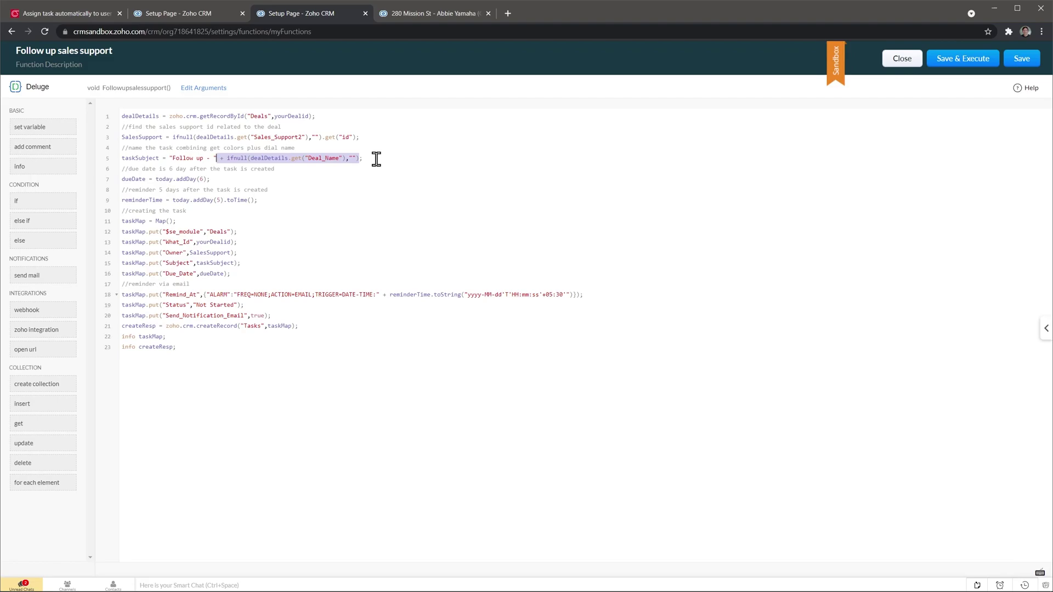
{"action": "left_click", "coordinate": [276, 200]}
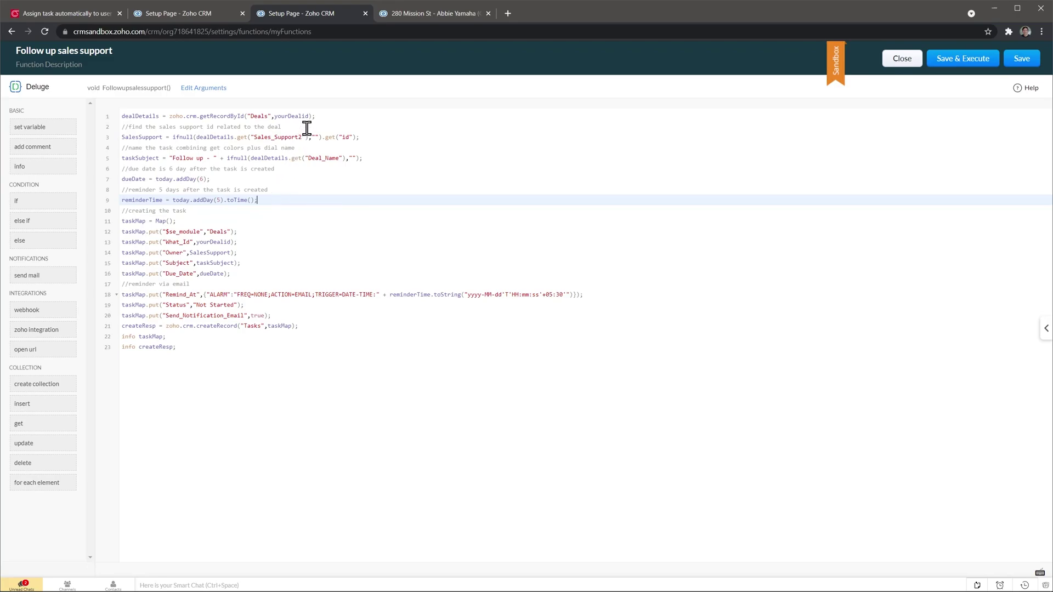
{"action": "left_click_drag", "start_coordinate": [309, 116], "coordinate": [276, 116]}
{"action": "key", "text": "ctrl+c"}
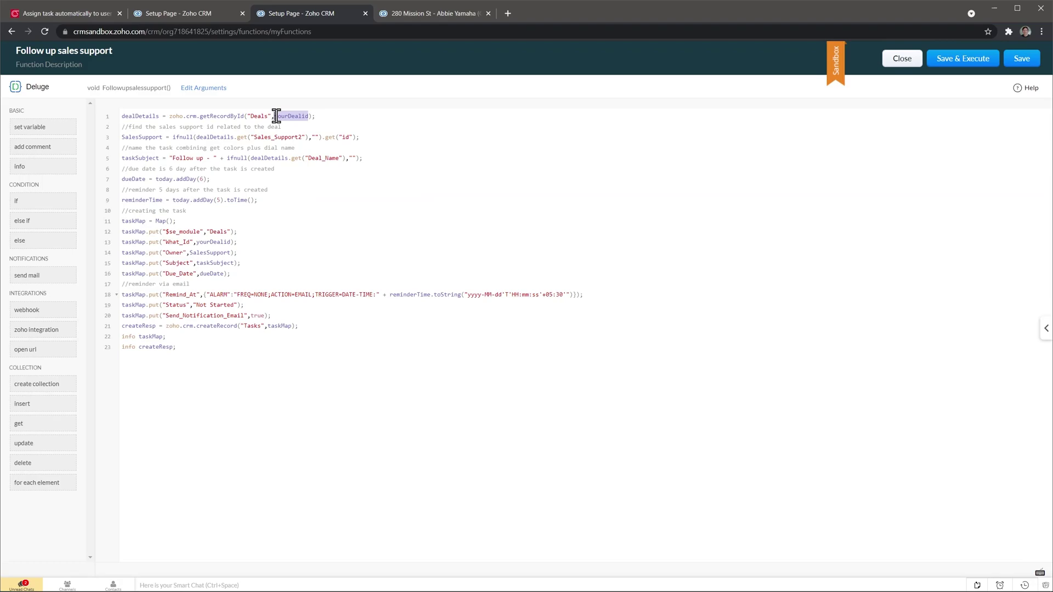
Give Follow up sales support an int argument yourDealid and save the function
{"action": "left_click", "coordinate": [213, 89]}
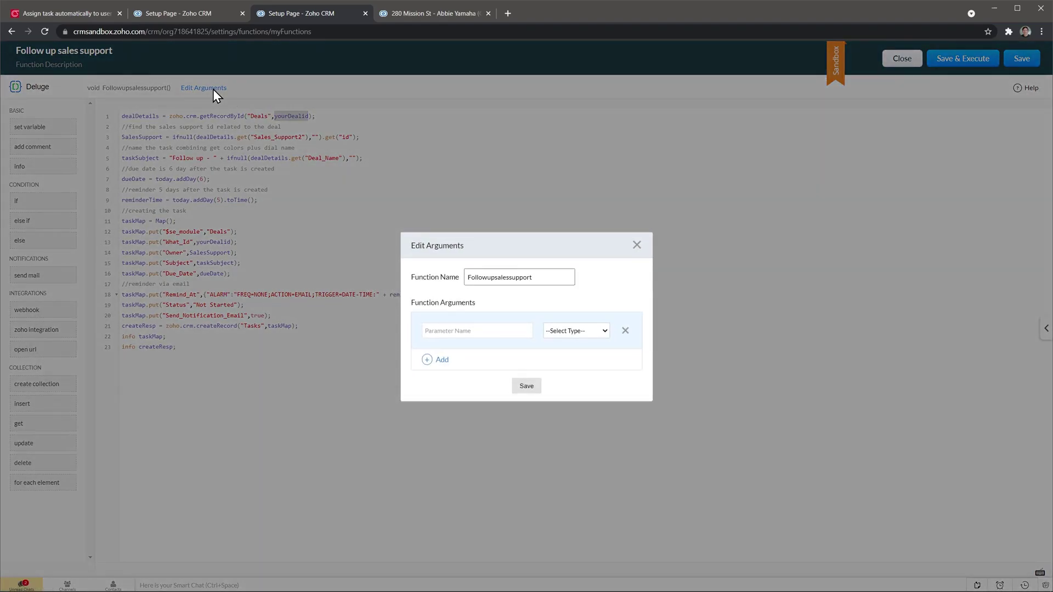
{"action": "left_click", "coordinate": [447, 328]}
{"action": "key", "text": "ctrl+v"}
{"action": "left_click", "coordinate": [571, 334]}
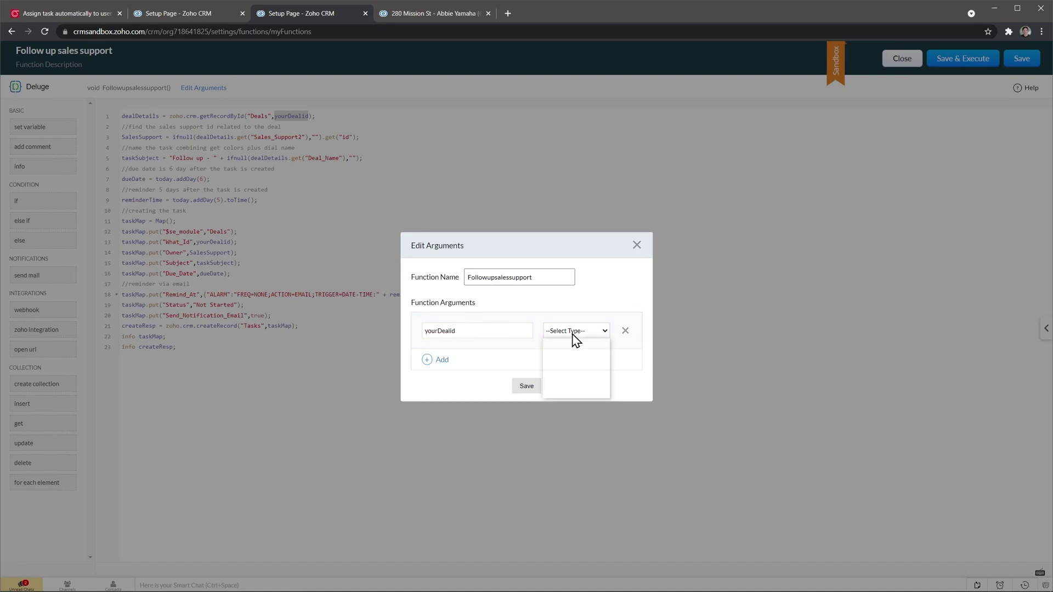
{"action": "left_click", "coordinate": [567, 354]}
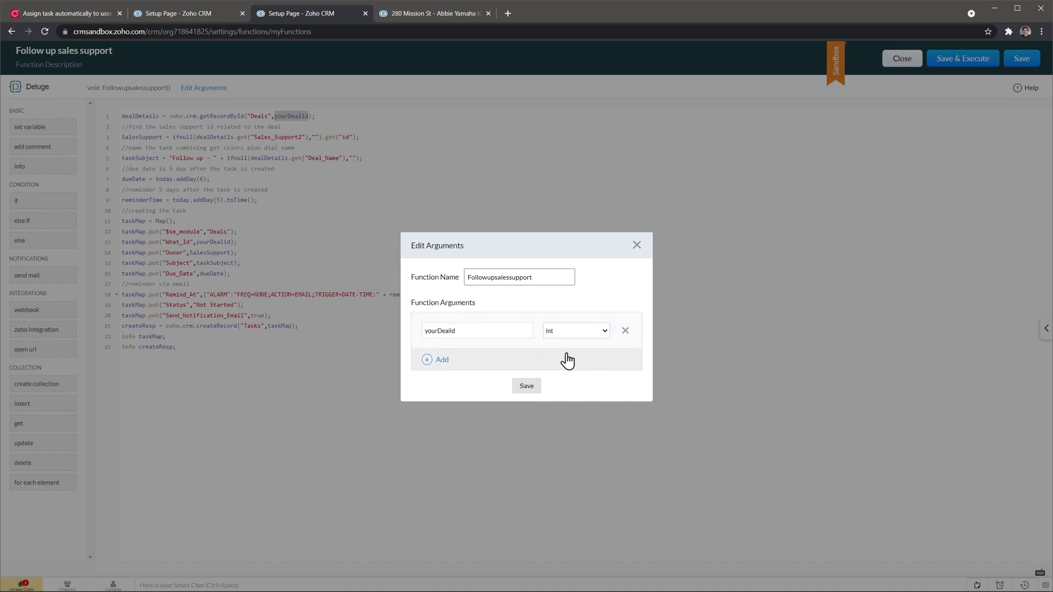
{"action": "left_click", "coordinate": [526, 386]}
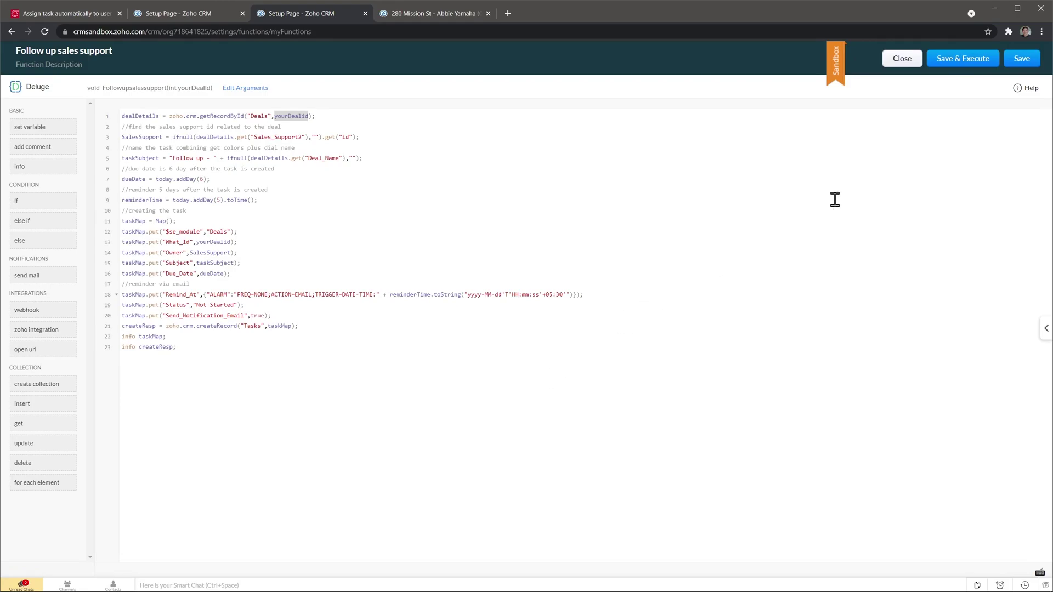
{"action": "left_click", "coordinate": [1017, 63]}
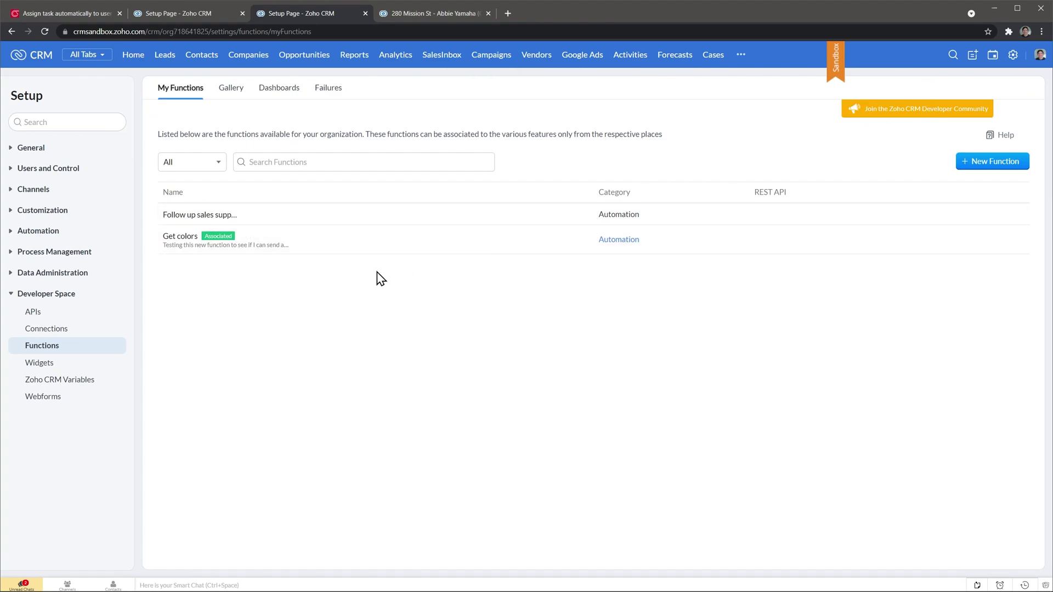
Create an Opportunities workflow rule named 'Create task sales support' under Automation > Workflow Rules
{"action": "left_click", "coordinate": [11, 235]}
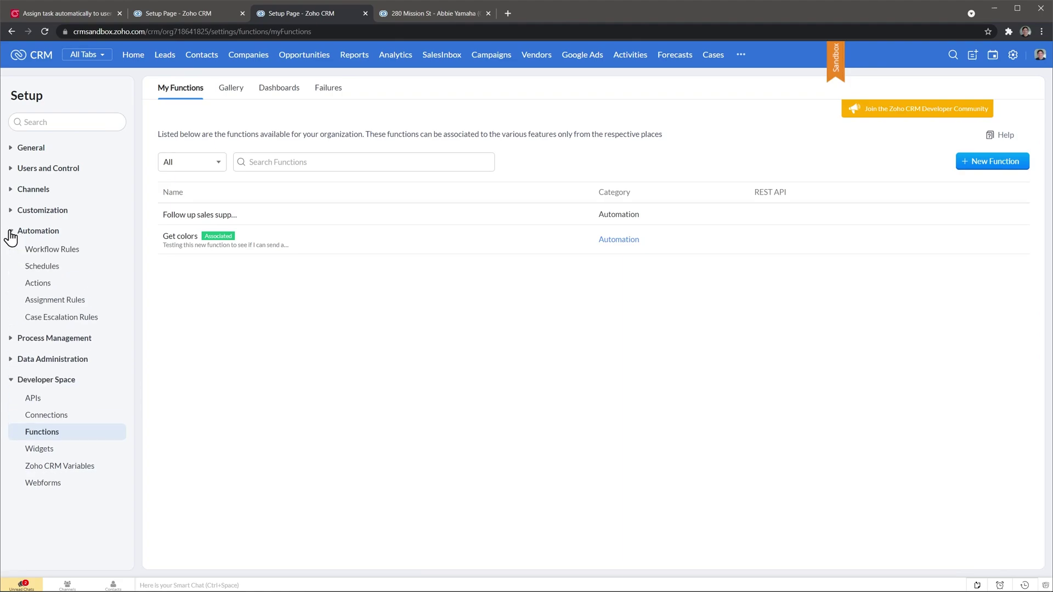
{"action": "left_click", "coordinate": [48, 251]}
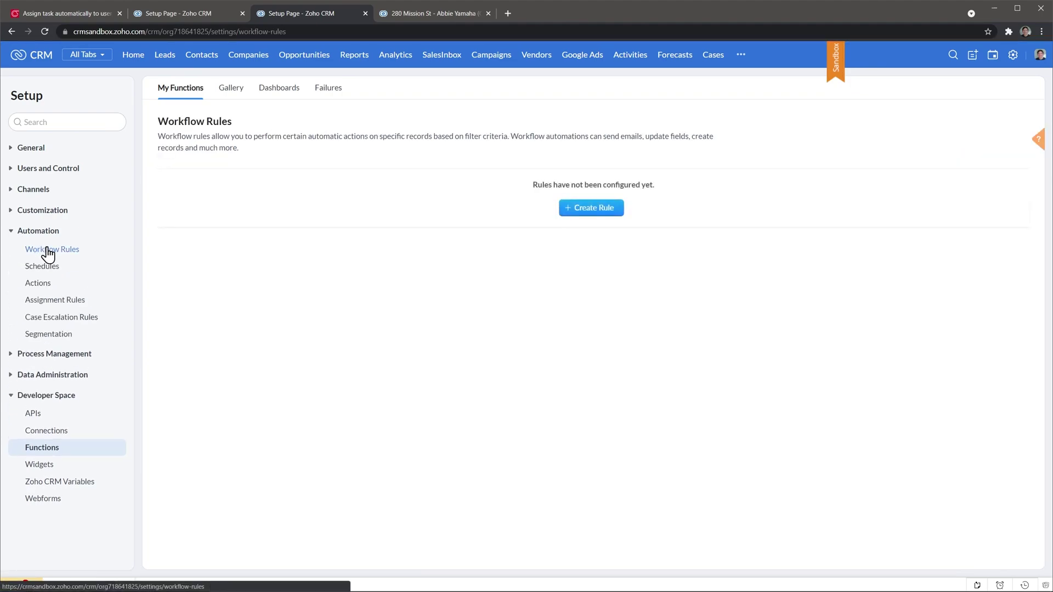
{"action": "left_click", "coordinate": [575, 216]}
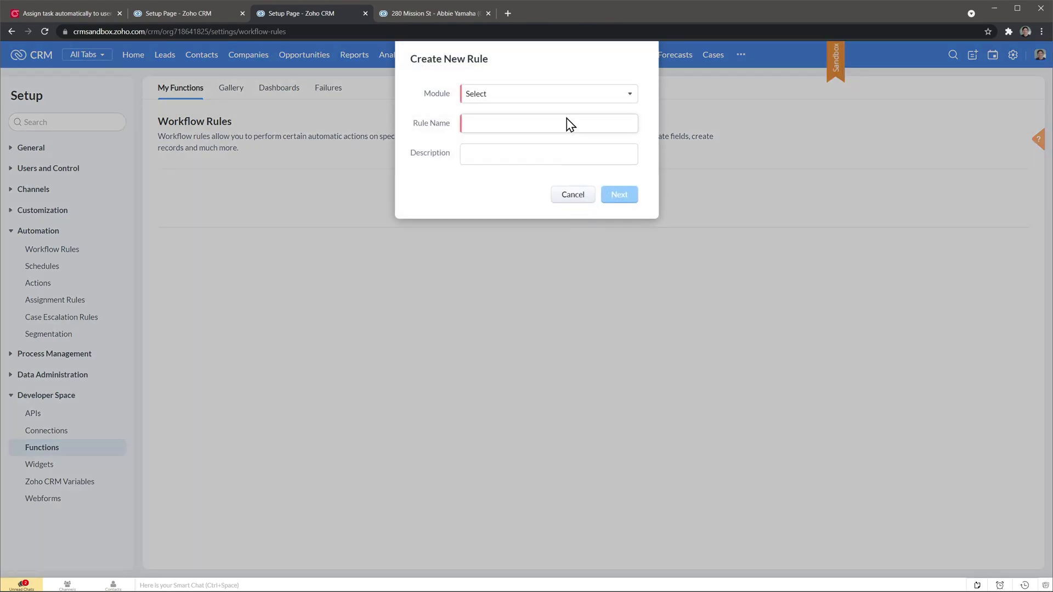
{"action": "left_click", "coordinate": [564, 97]}
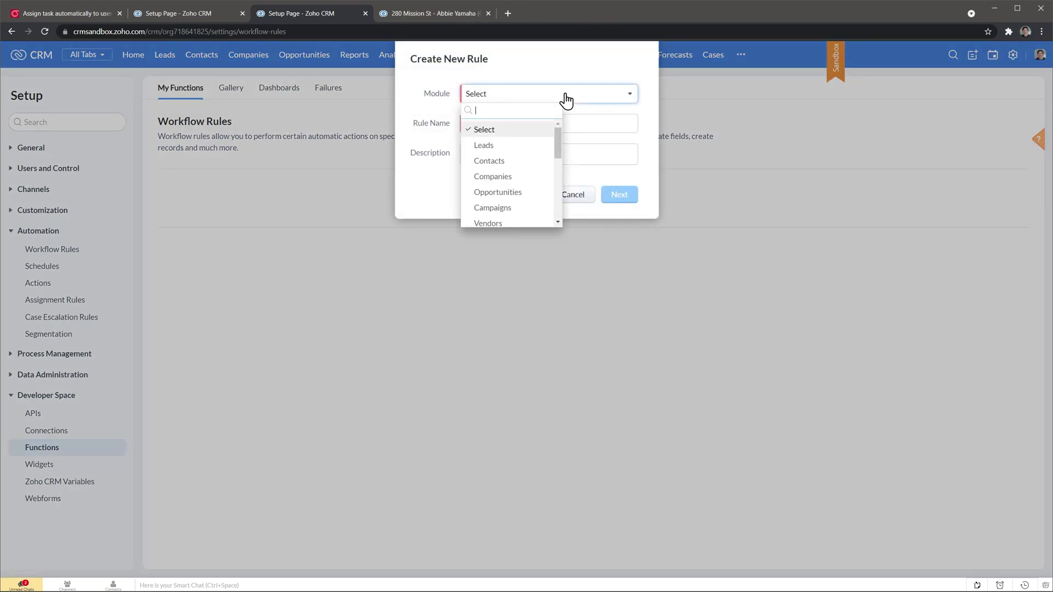
{"action": "left_click", "coordinate": [523, 193]}
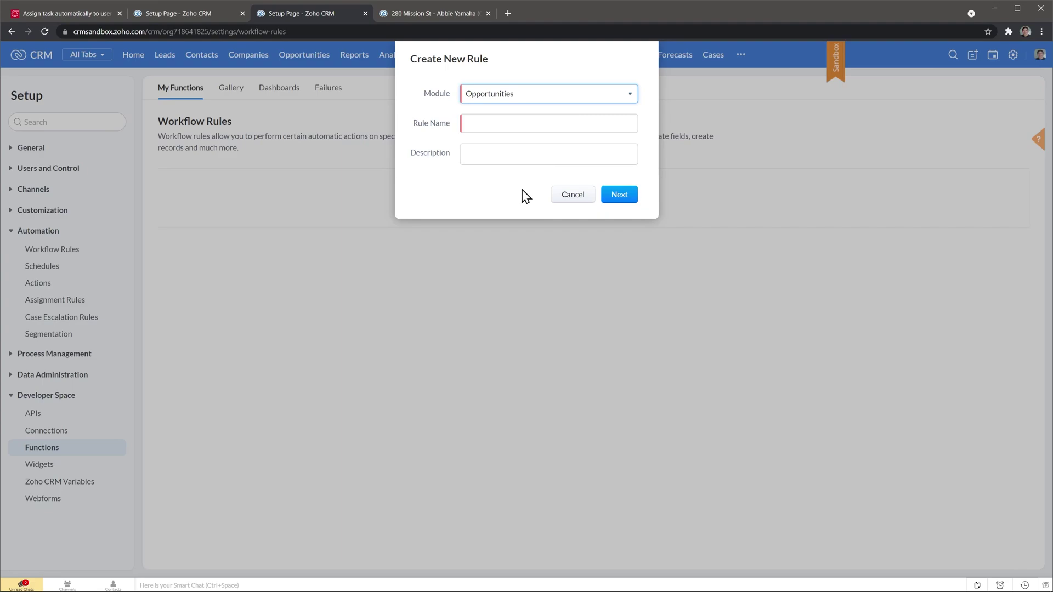
{"action": "left_click", "coordinate": [505, 122]}
{"action": "type", "text": "Create task sales support"}
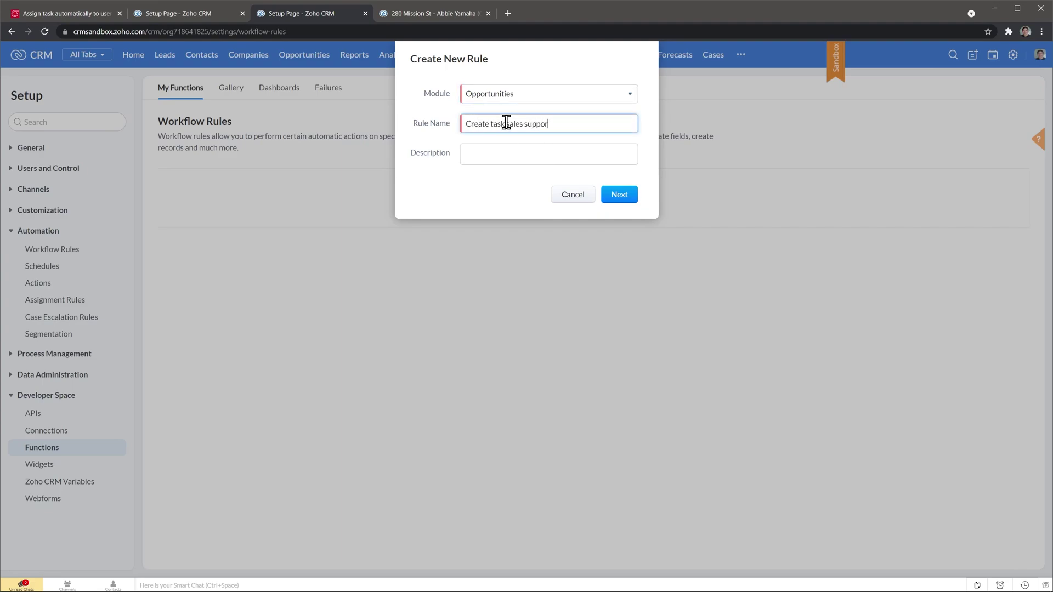
{"action": "left_click", "coordinate": [620, 195]}
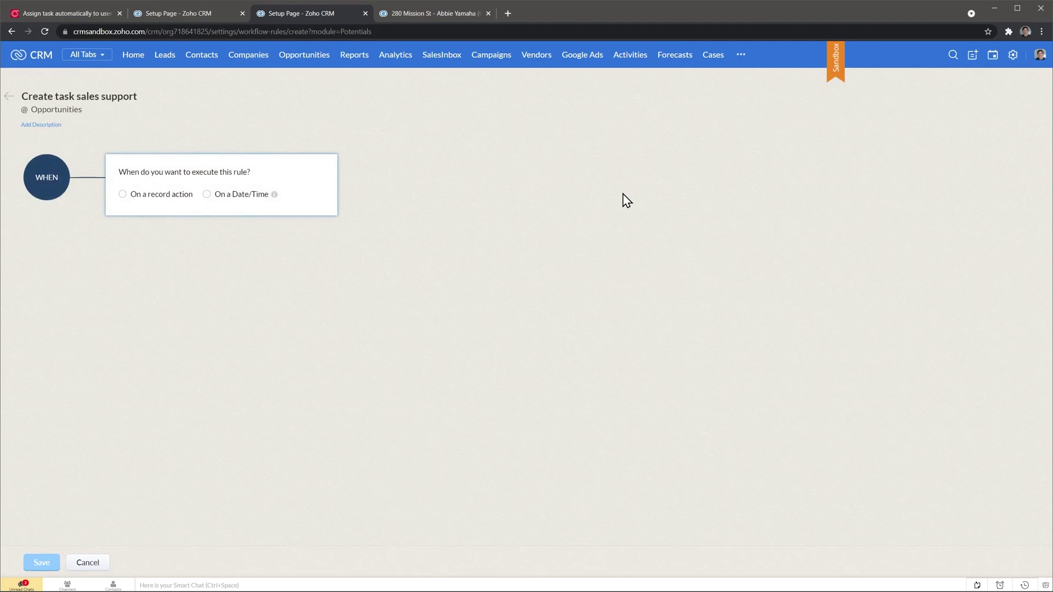
Trigger the rule on record edit when the Stage field is modified
{"action": "left_click", "coordinate": [147, 195]}
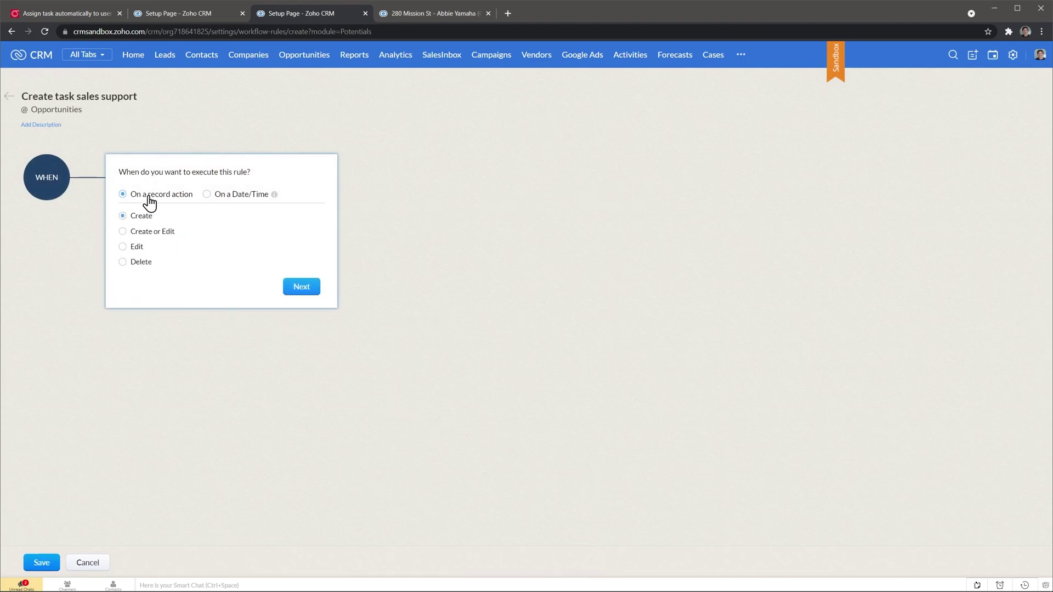
{"action": "left_click", "coordinate": [125, 247]}
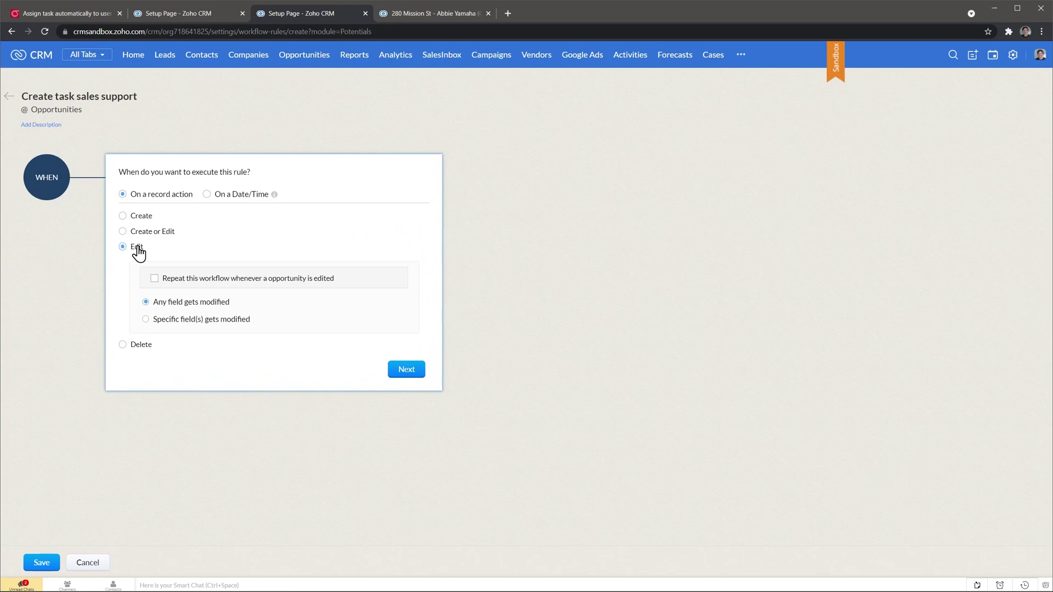
{"action": "left_click", "coordinate": [175, 320]}
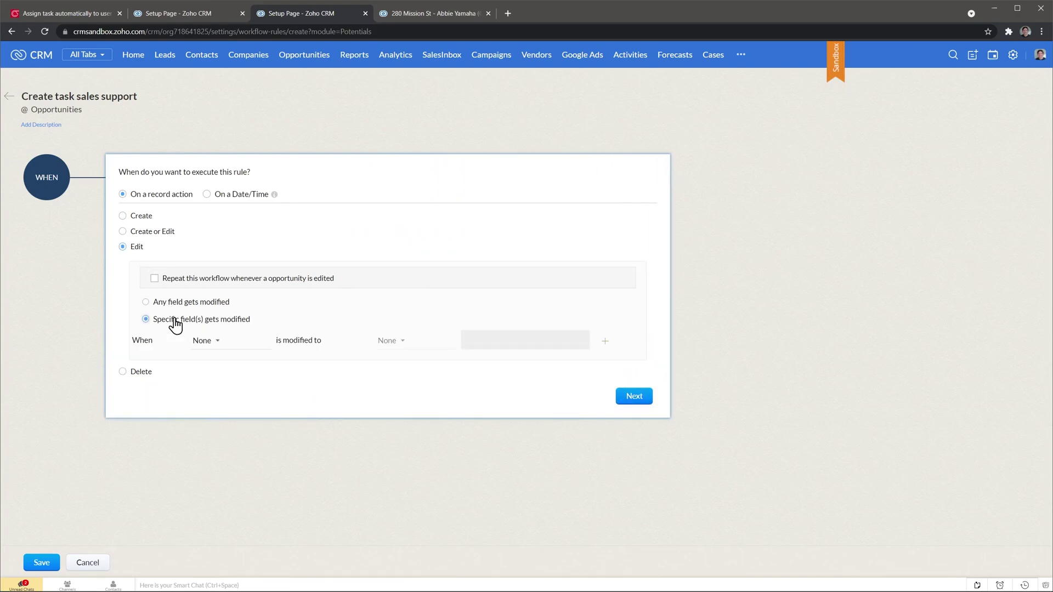
{"action": "left_click", "coordinate": [204, 340]}
{"action": "type", "text": "s"}
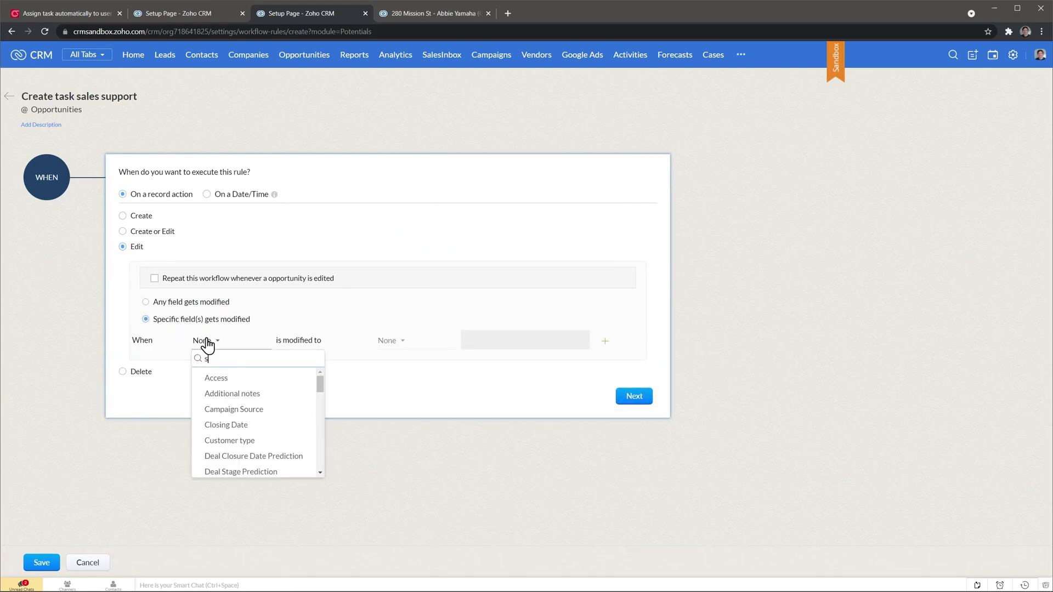
{"action": "type", "text": "tage"}
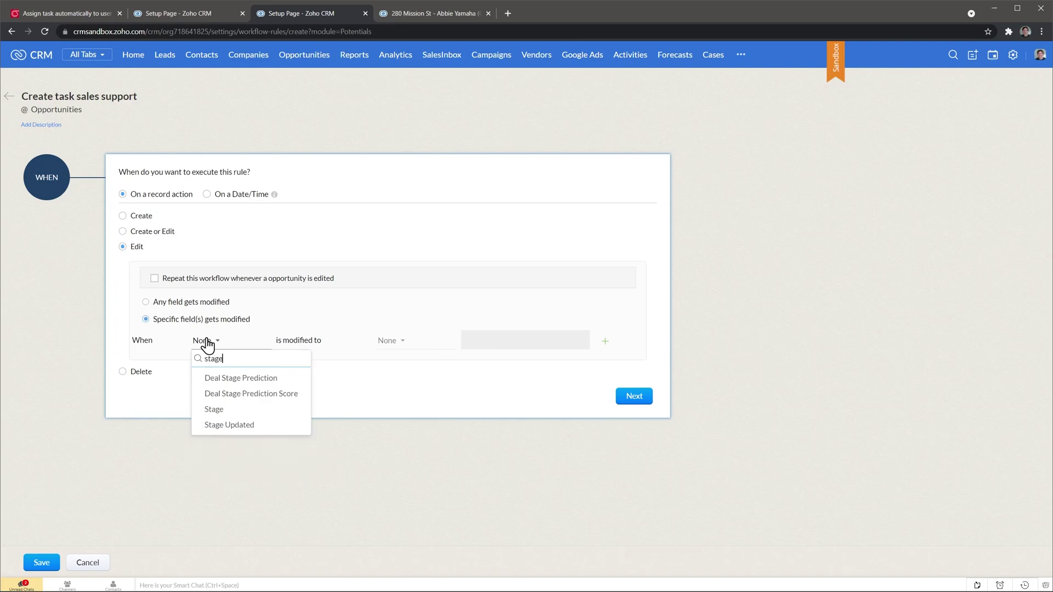
{"action": "left_click", "coordinate": [220, 411]}
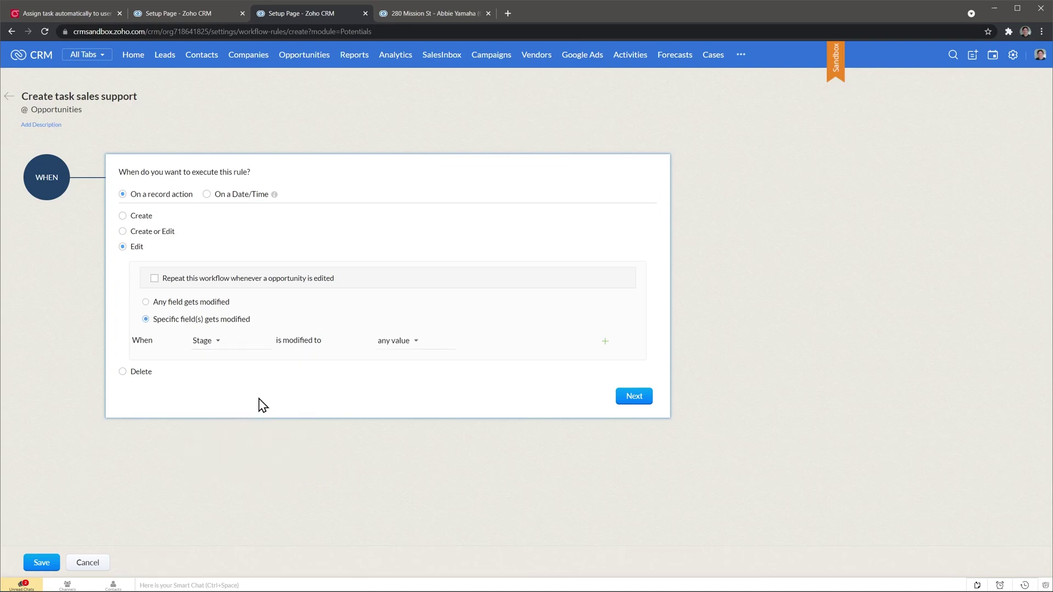
{"action": "left_click", "coordinate": [627, 396]}
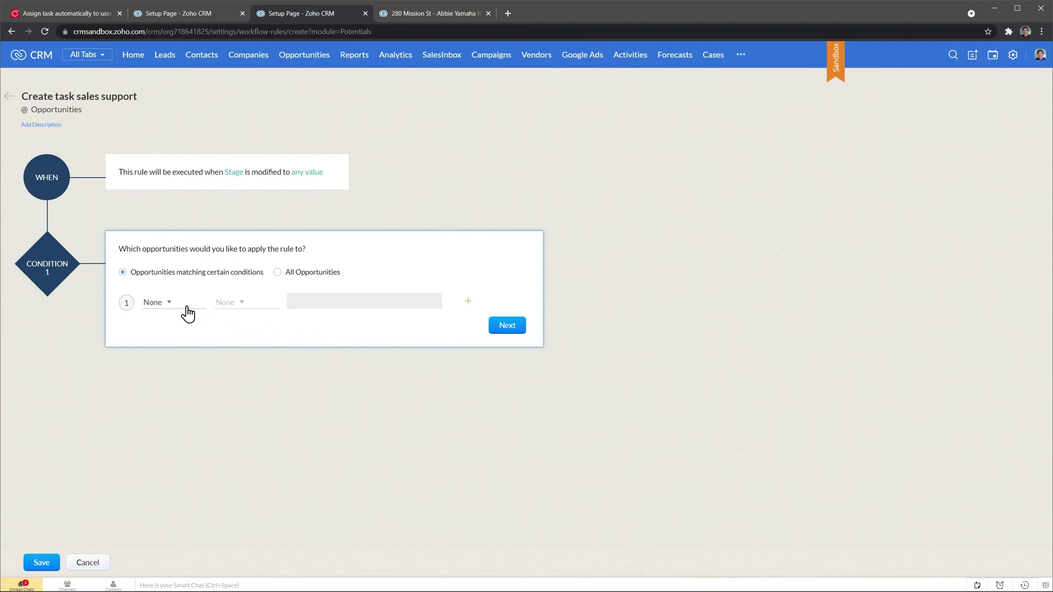
Add the rule condition Stage is Scheduled Estimate
{"action": "left_click", "coordinate": [167, 304]}
{"action": "type", "text": "stage"}
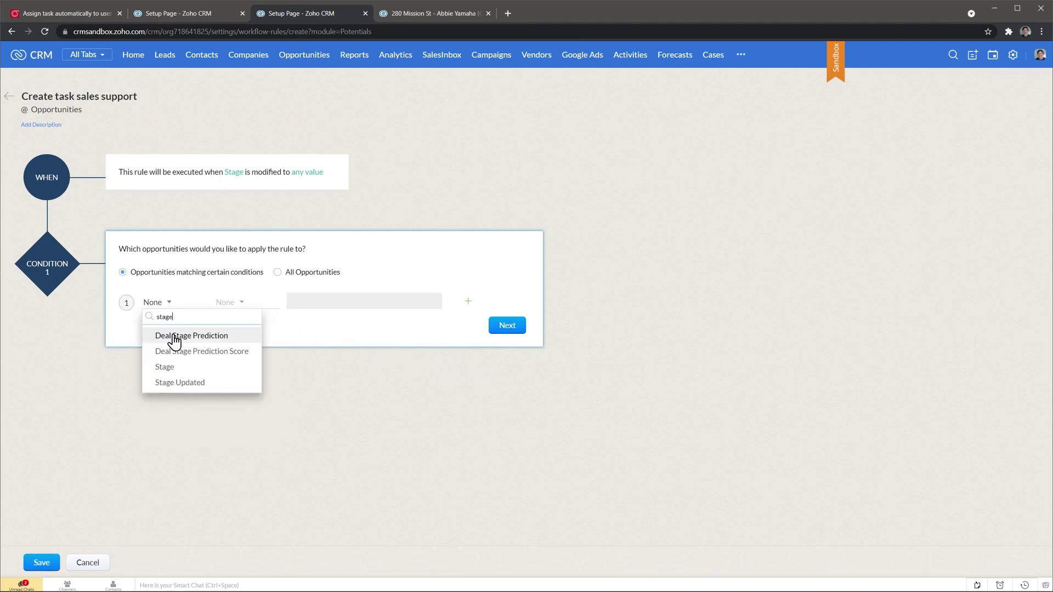
{"action": "left_click", "coordinate": [168, 366]}
{"action": "left_click", "coordinate": [241, 303]}
{"action": "left_click", "coordinate": [246, 354]}
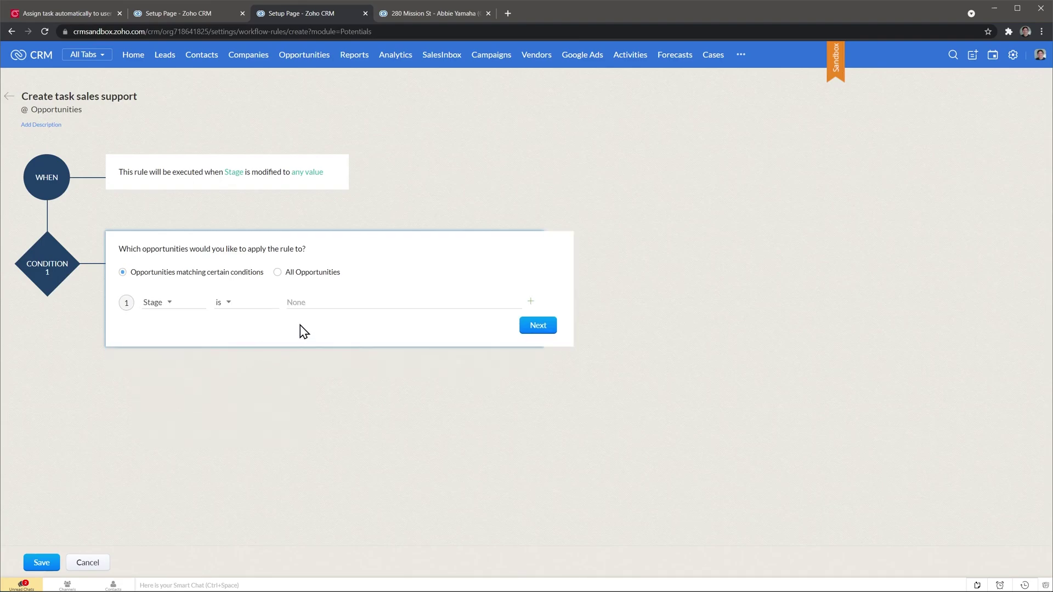
{"action": "left_click", "coordinate": [337, 301]}
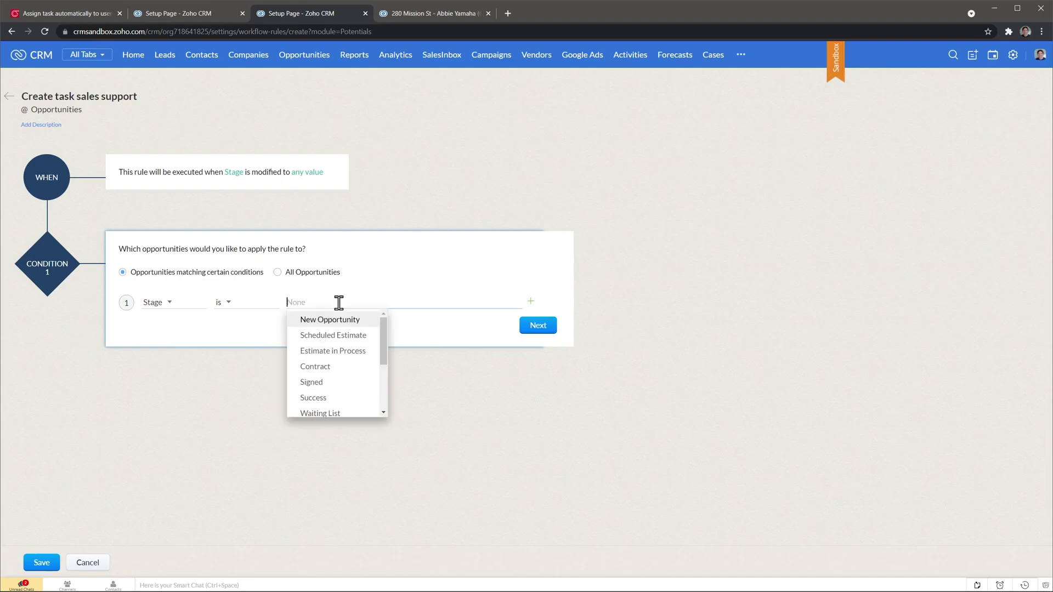
{"action": "left_click", "coordinate": [343, 340]}
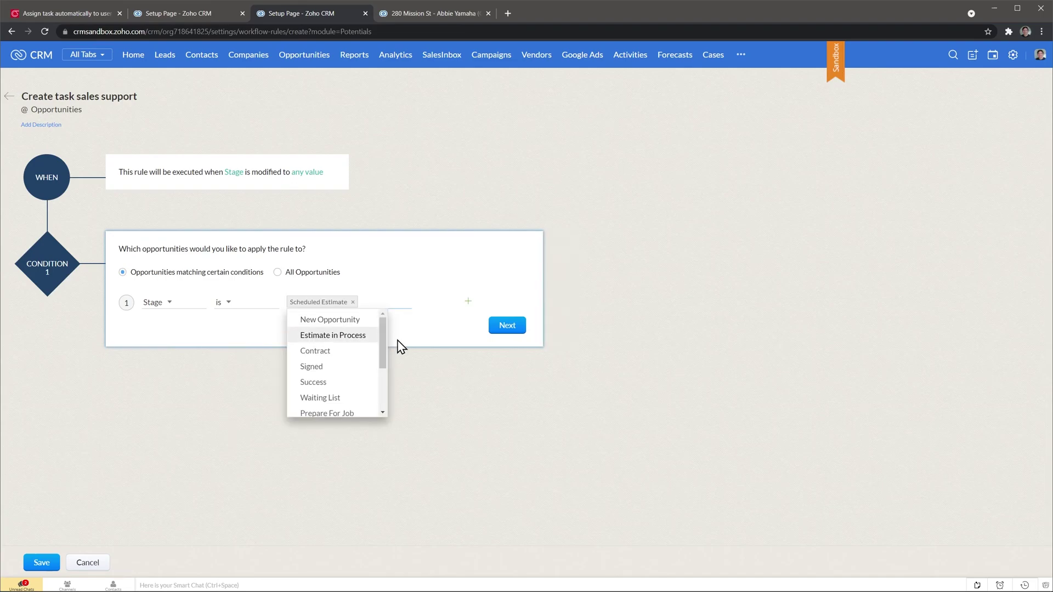
{"action": "left_click", "coordinate": [501, 327]}
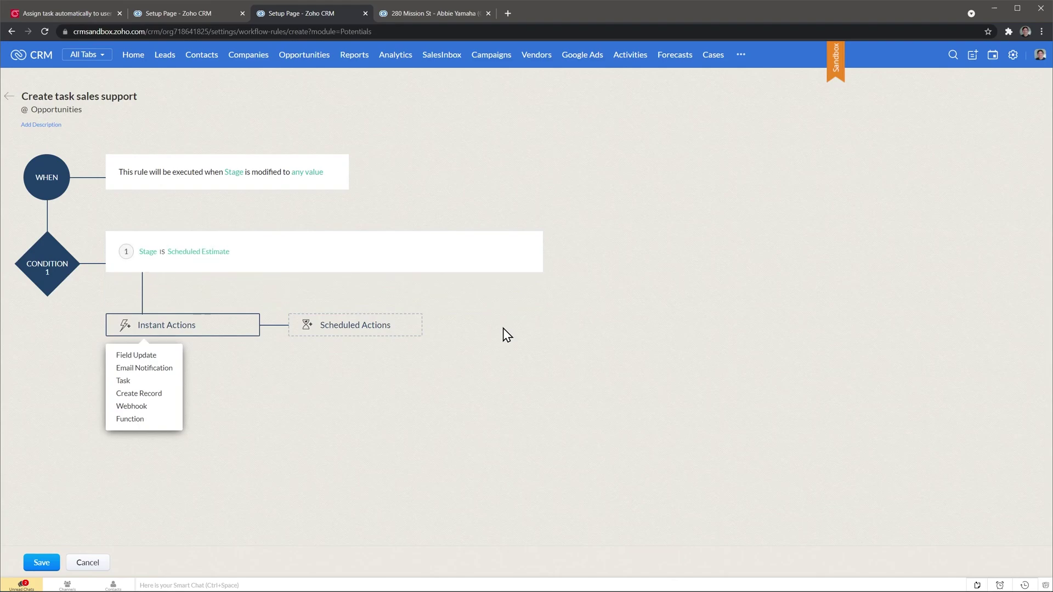
Add the existing Follow up sales support function as the rule's instant action
{"action": "left_click", "coordinate": [132, 419]}
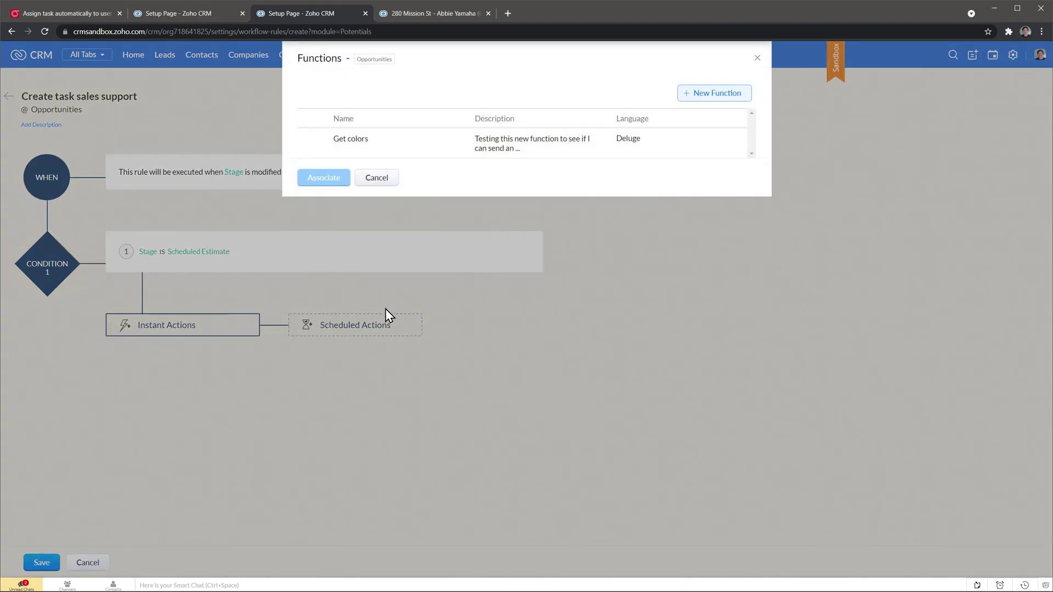
{"action": "left_click", "coordinate": [692, 97]}
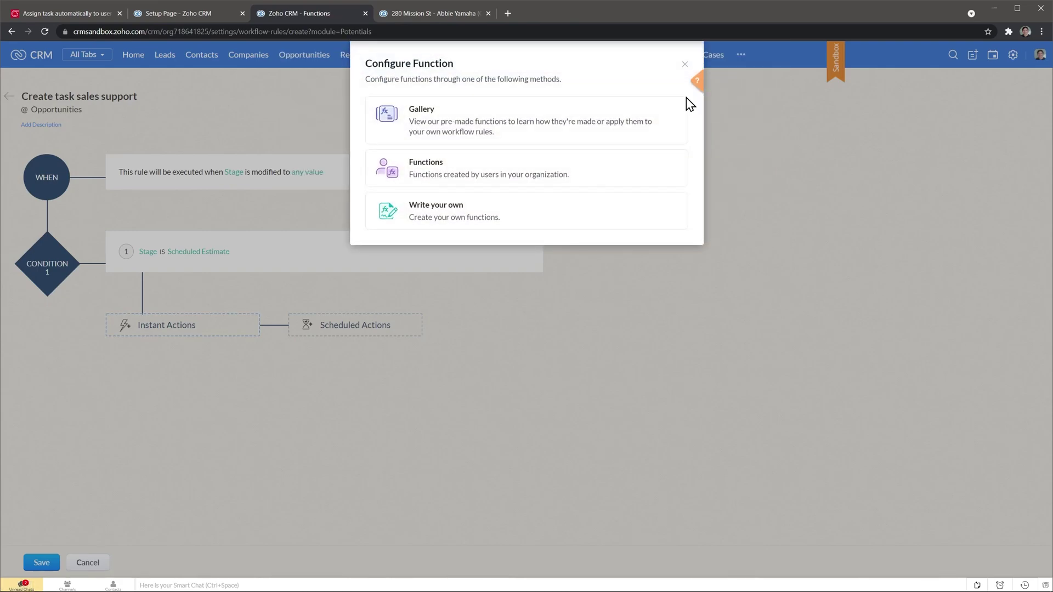
{"action": "left_click", "coordinate": [457, 167]}
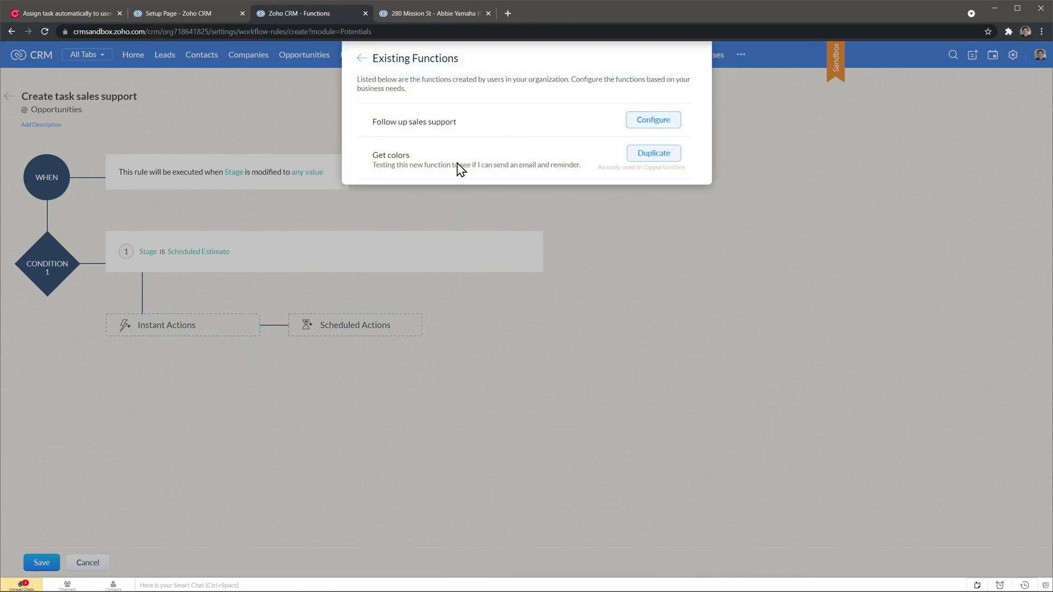
{"action": "left_click", "coordinate": [639, 120]}
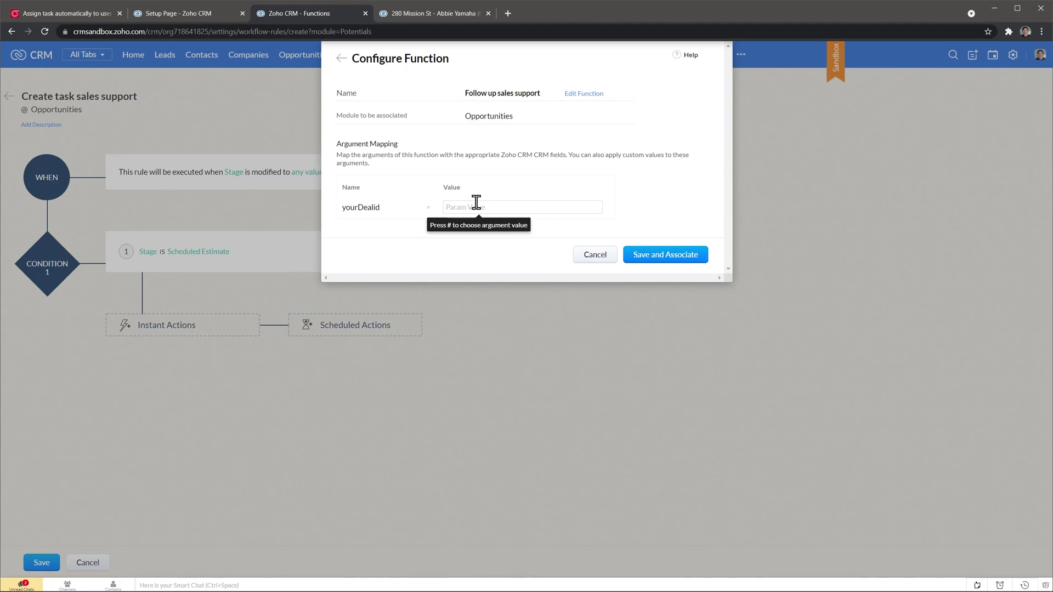
Map the yourDealid argument to Opportunities > Opportunity Id, then save and associate the function
{"action": "left_click", "coordinate": [474, 204]}
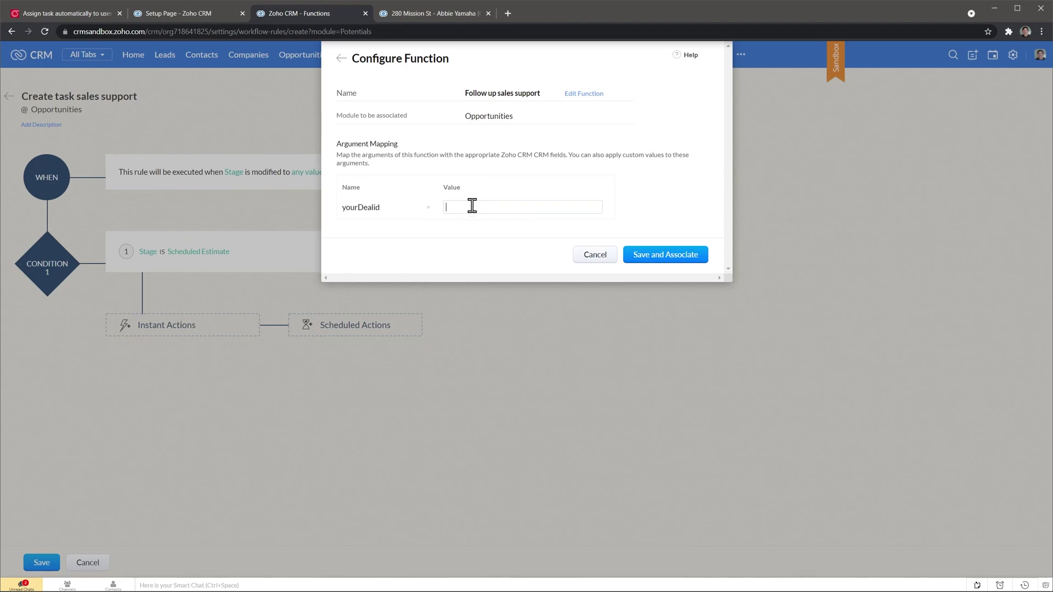
{"action": "type", "text": "#"}
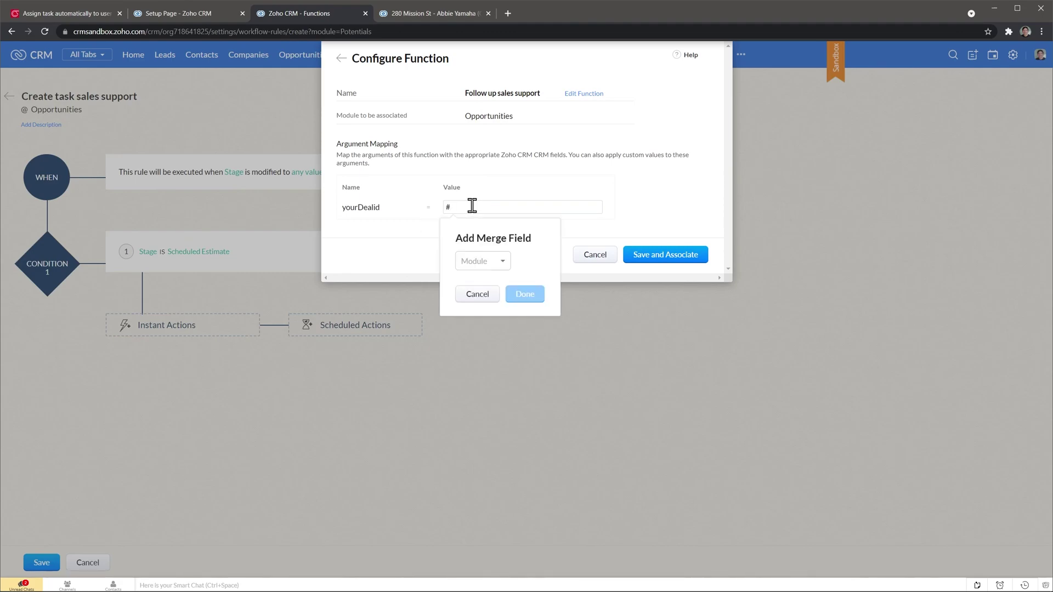
{"action": "left_click", "coordinate": [480, 261]}
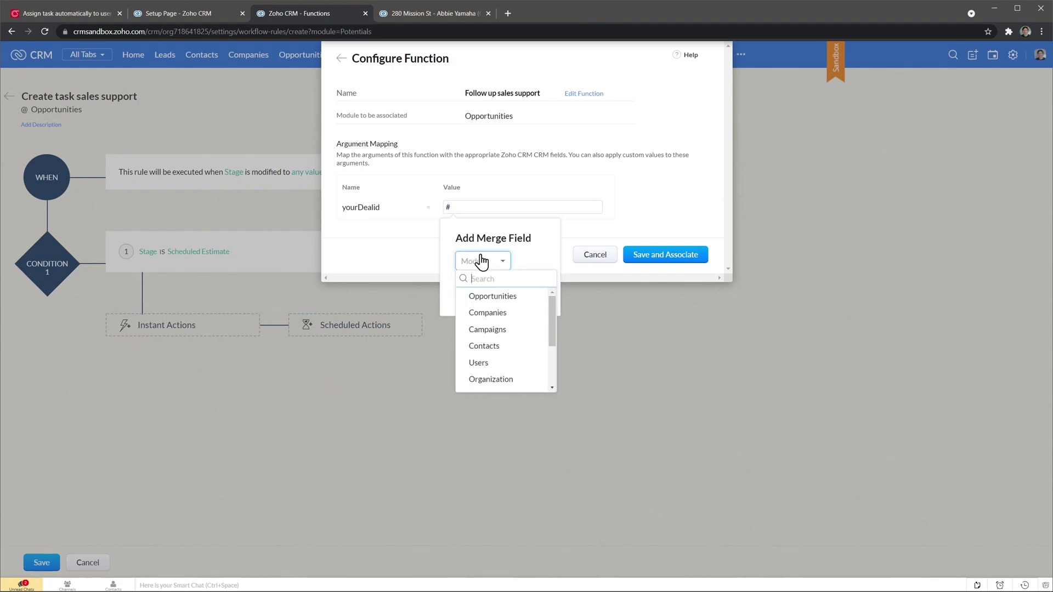
{"action": "left_click", "coordinate": [492, 298]}
{"action": "left_click", "coordinate": [537, 268]}
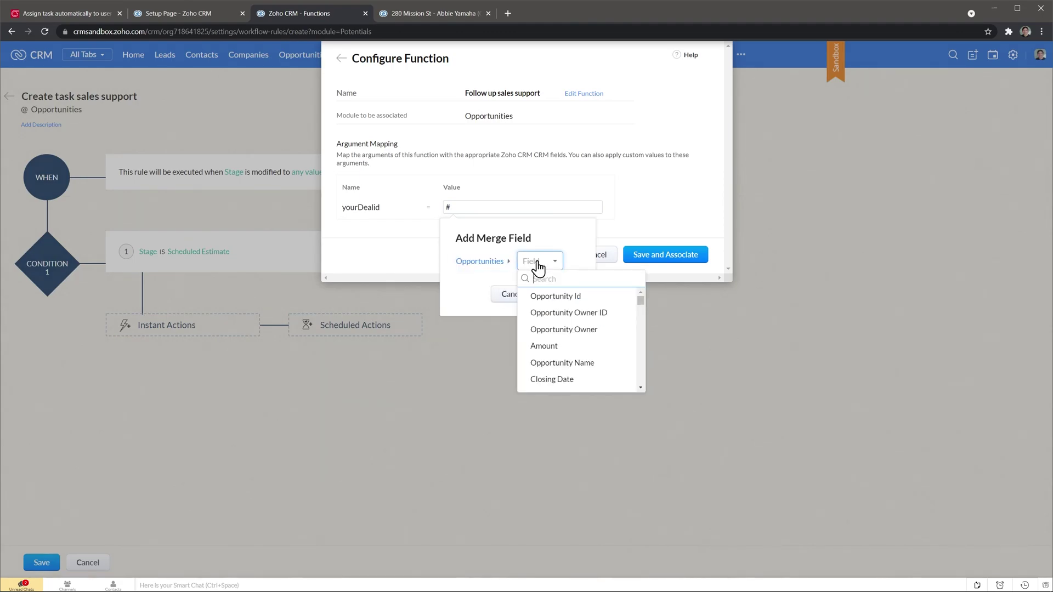
{"action": "left_click", "coordinate": [559, 299]}
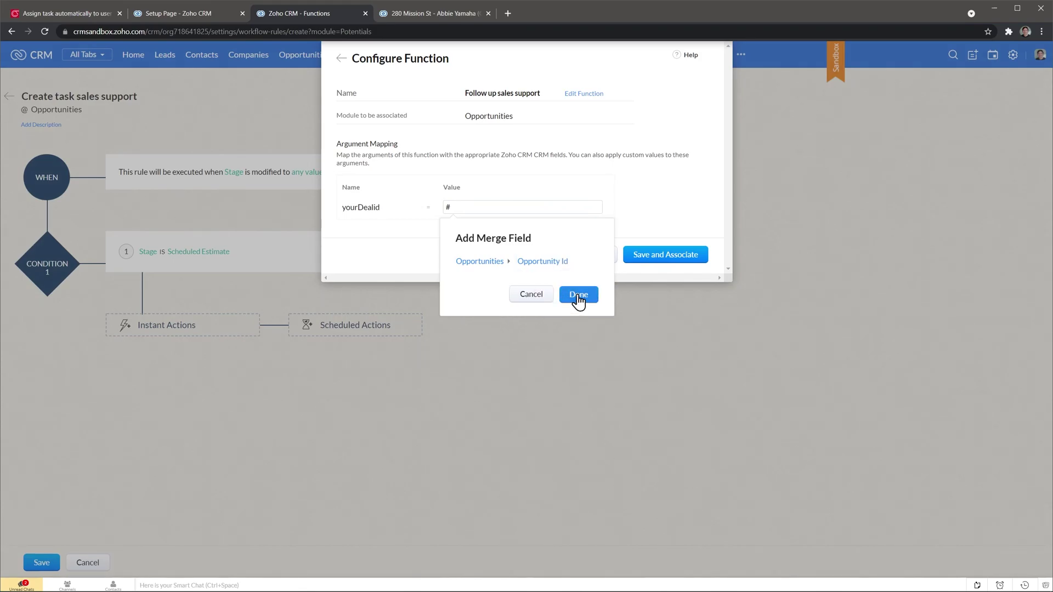
{"action": "left_click", "coordinate": [578, 295]}
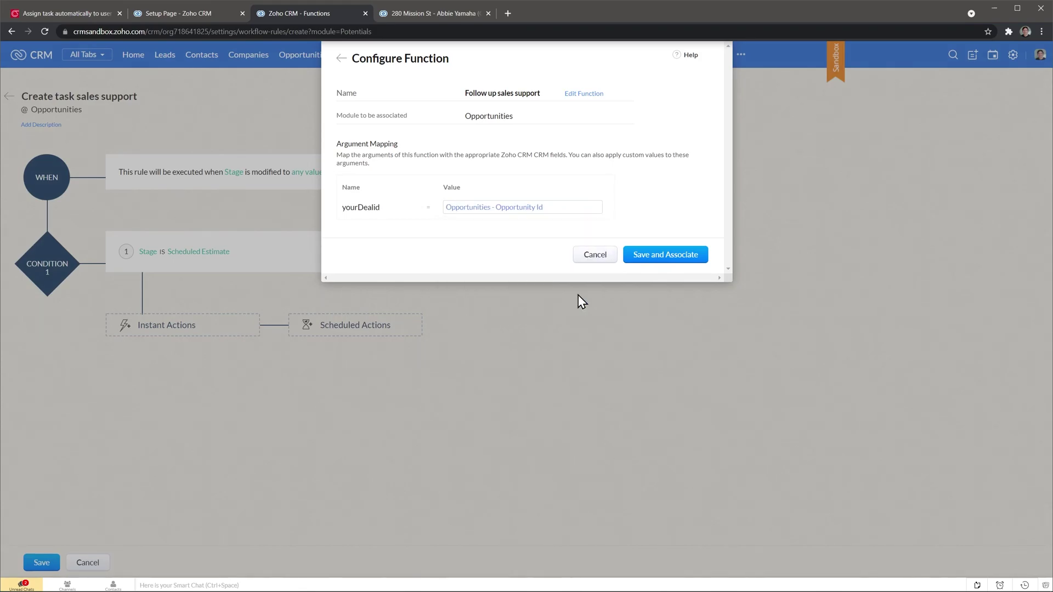
{"action": "left_click", "coordinate": [662, 256]}
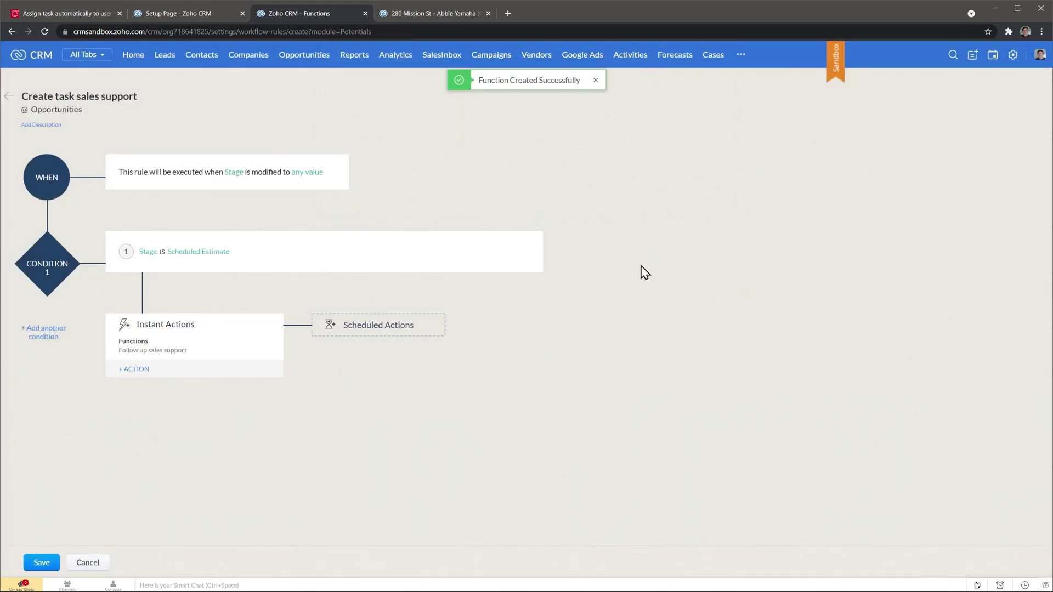
Save the workflow rule and reload the test opportunity's record
{"action": "left_click", "coordinate": [43, 562]}
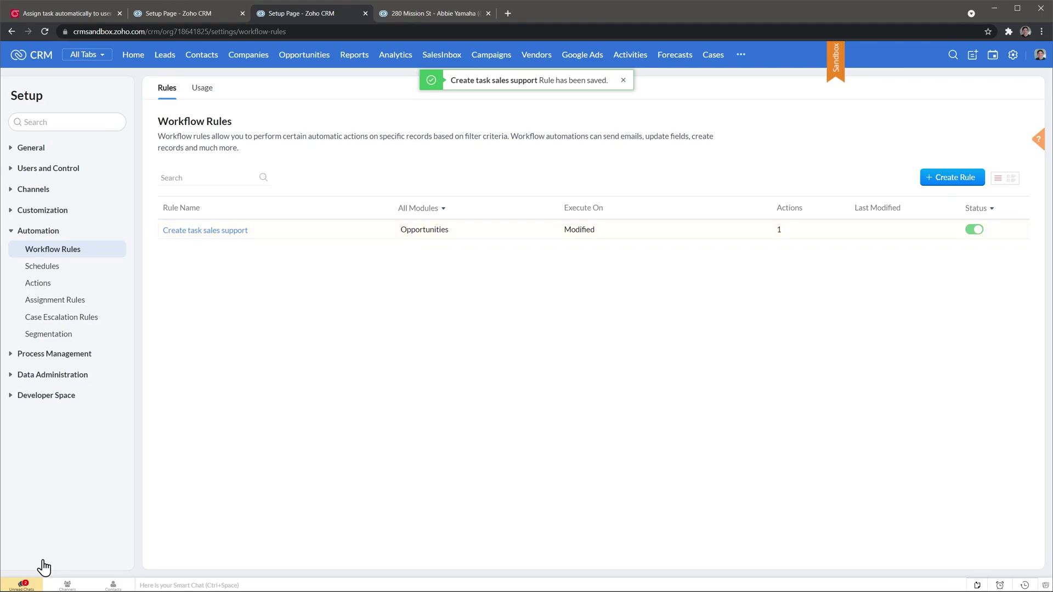
{"action": "left_click", "coordinate": [439, 15]}
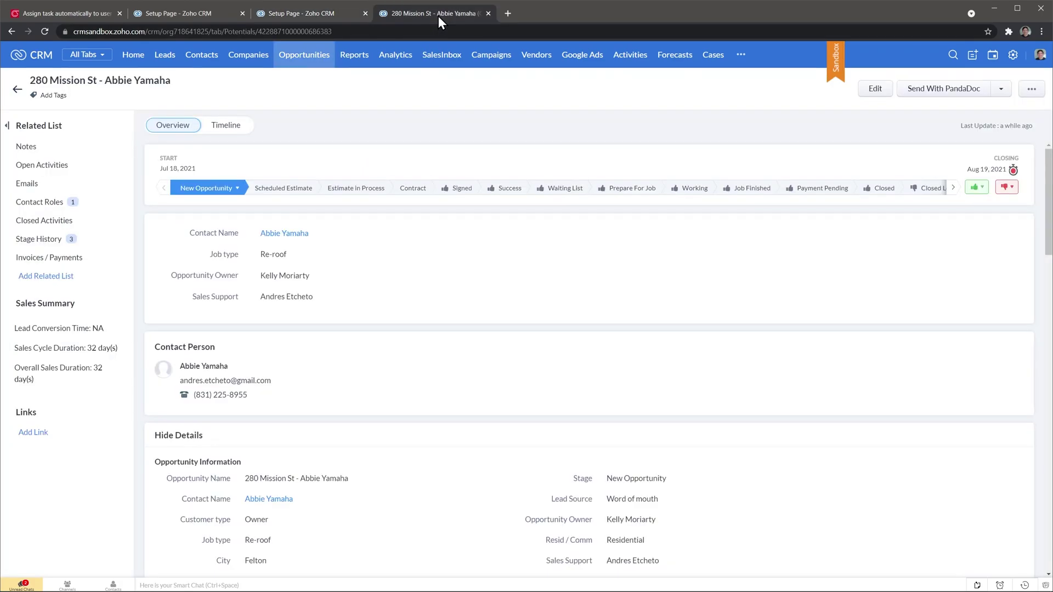
{"action": "left_click", "coordinate": [44, 29]}
Move the 280 Mission St opportunity to Scheduled Estimate and verify the follow-up task appears in Open Activities
{"action": "left_click", "coordinate": [274, 192]}
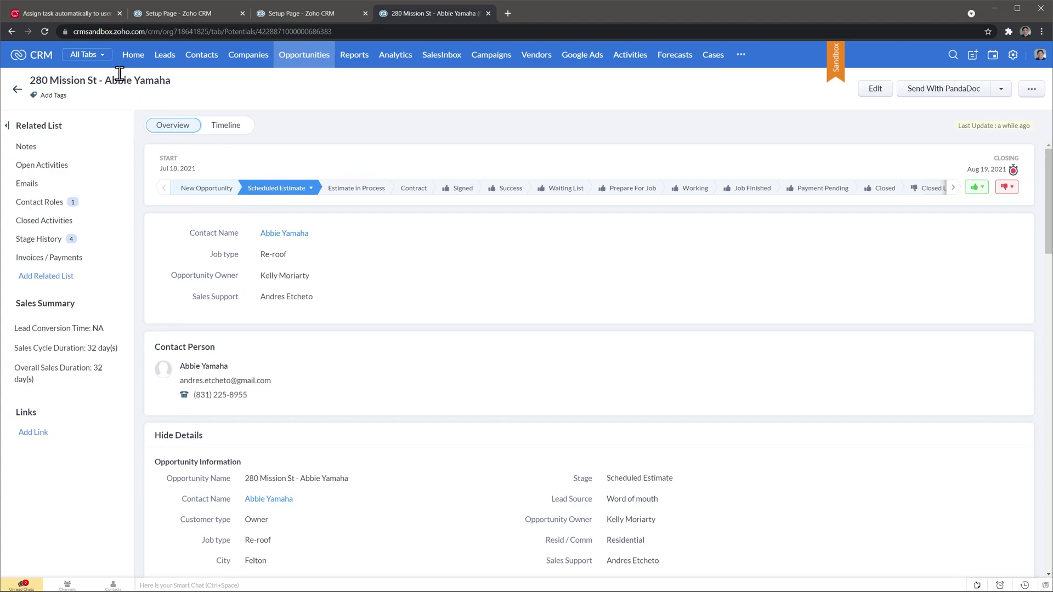
{"action": "left_click", "coordinate": [46, 31]}
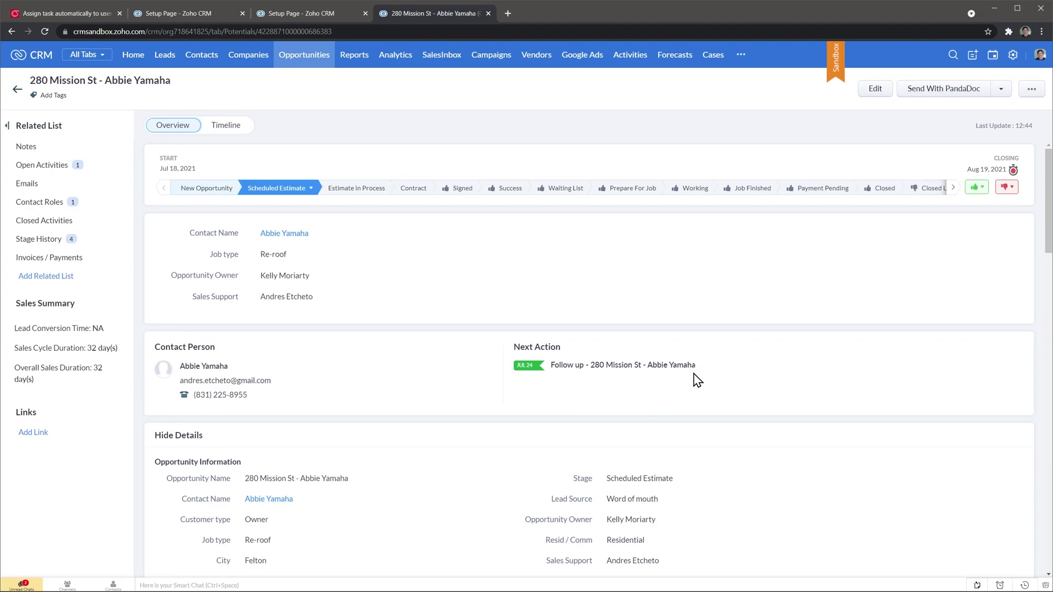
{"action": "left_click", "coordinate": [56, 165]}
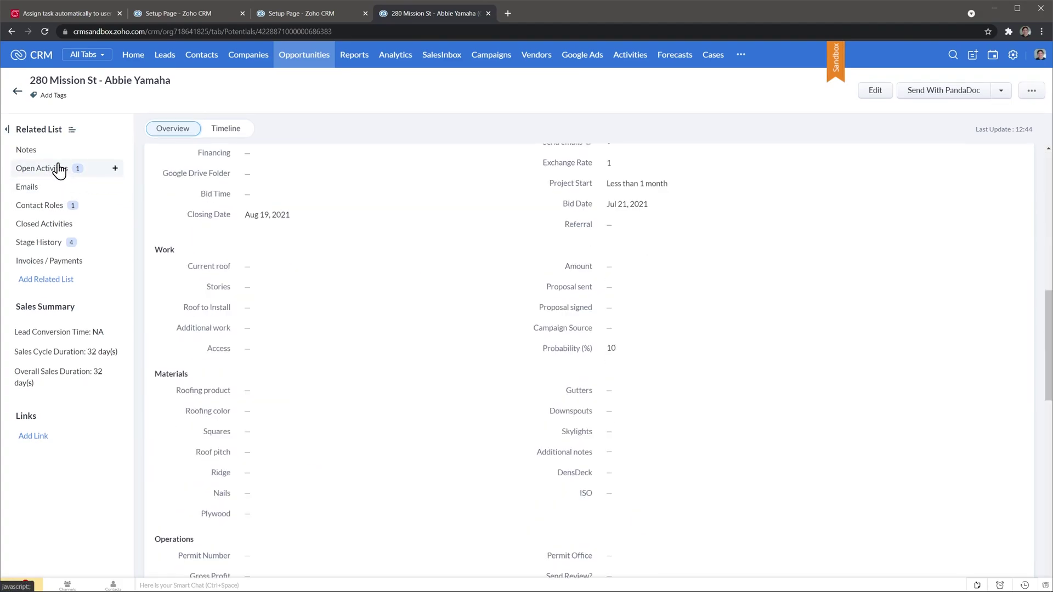